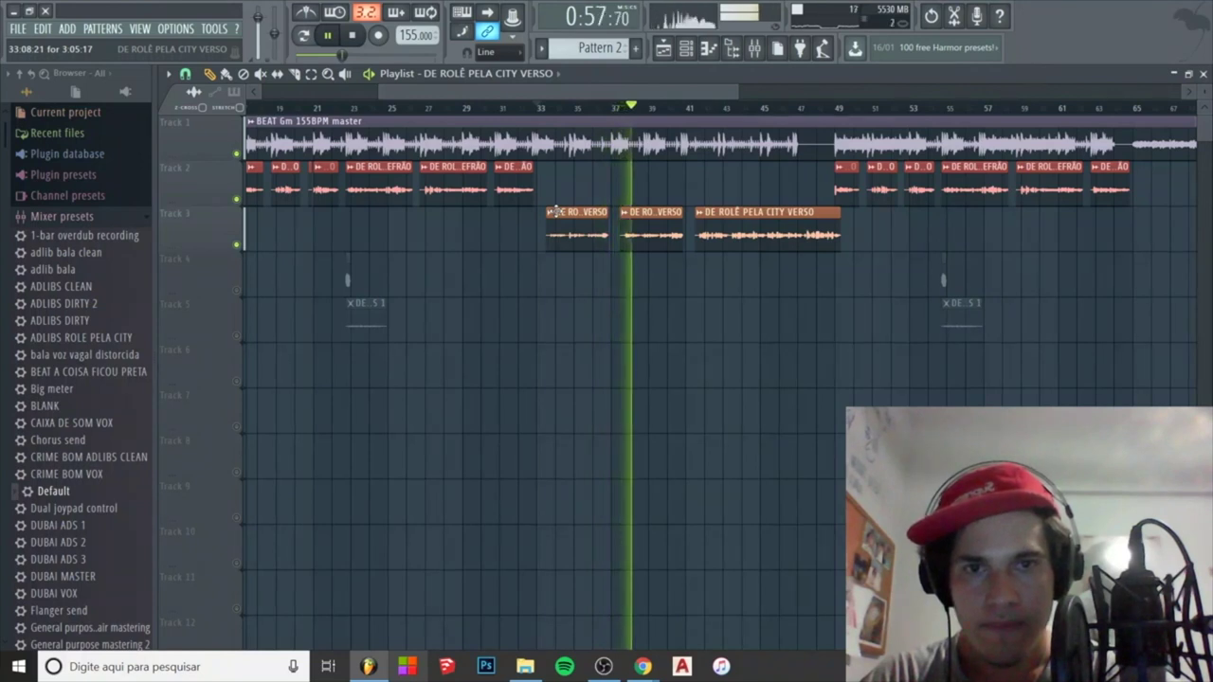
Step: Stop playback and open the mixer track that the verse vocal clip is routed to
{"action": "key", "text": "space"}
{"action": "double_click", "coordinate": [556, 210]}
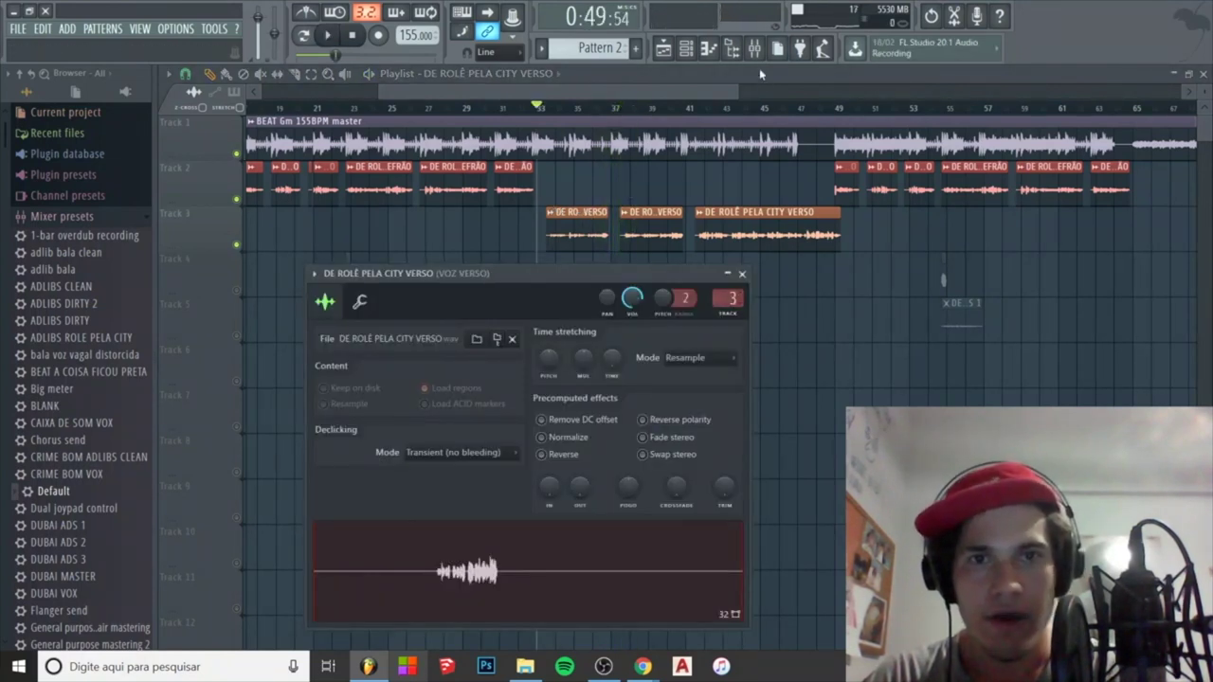
{"action": "double_click", "coordinate": [728, 299]}
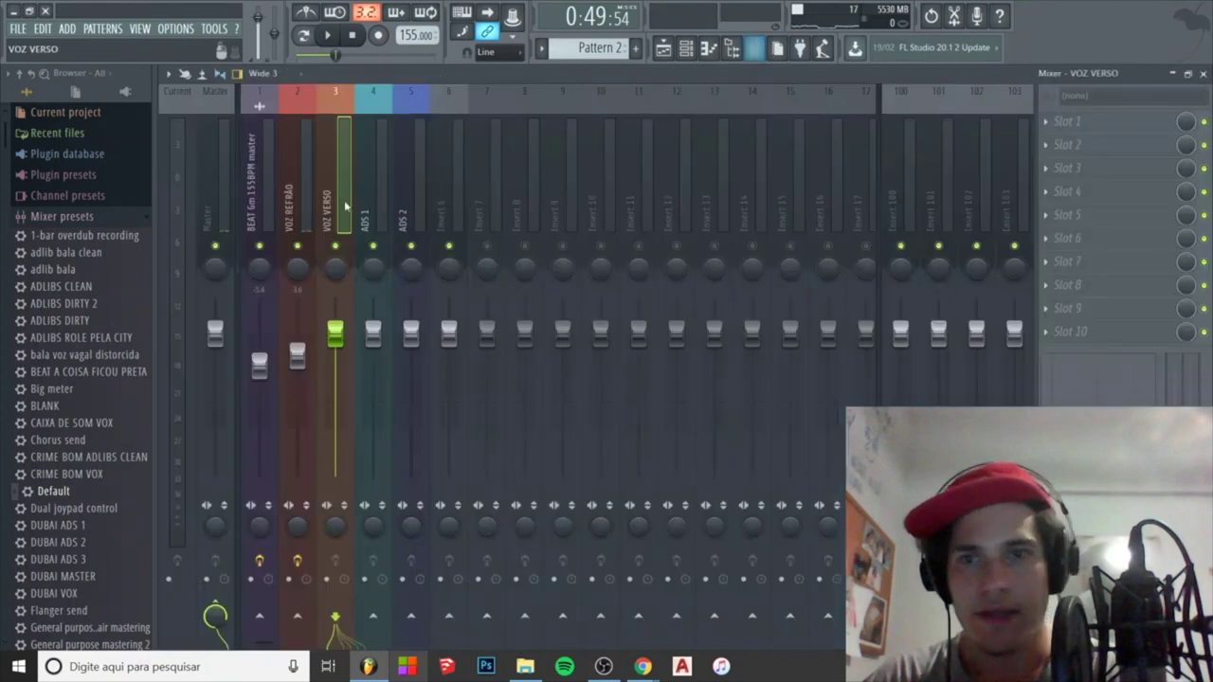
{"action": "right_click", "coordinate": [310, 145]}
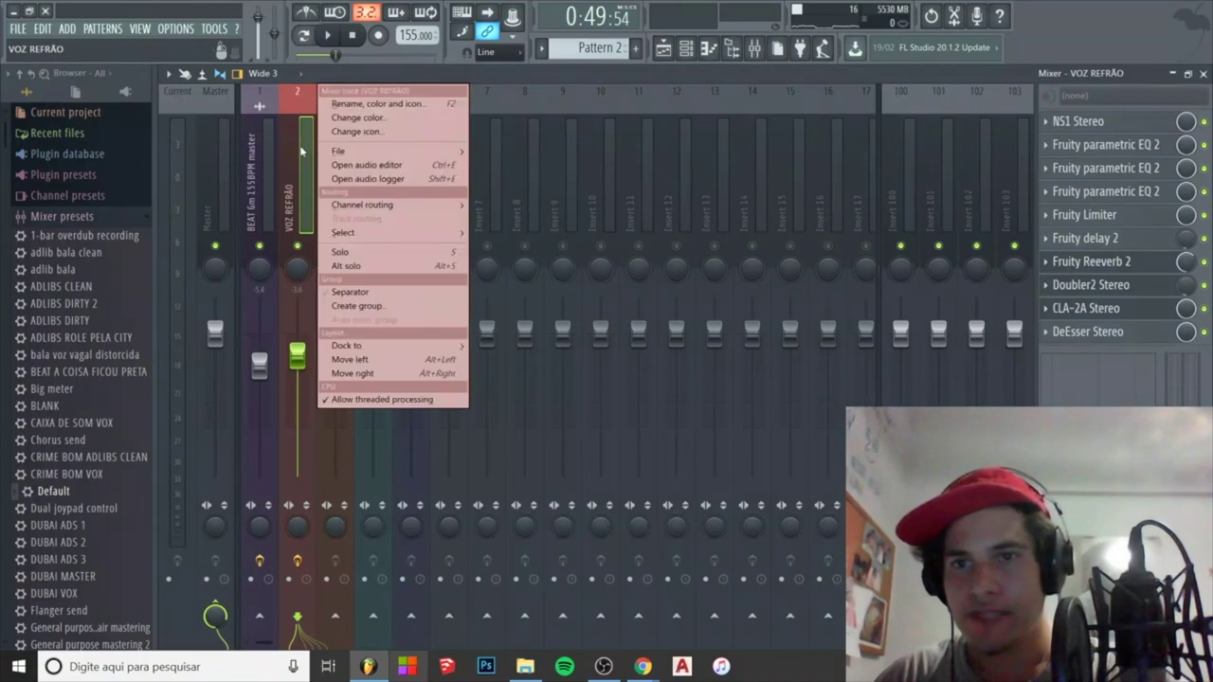
{"action": "mouse_move", "coordinate": [343, 153]}
{"action": "left_click", "coordinate": [560, 167]}
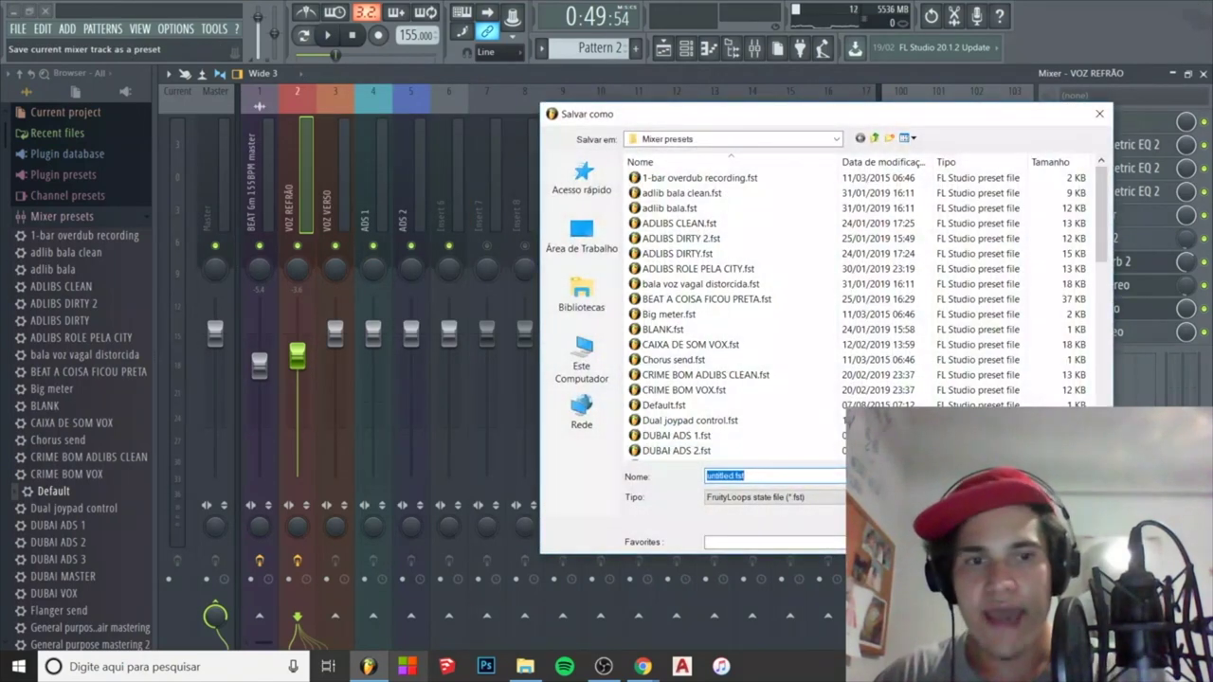
{"action": "left_click", "coordinate": [1071, 498]}
Step: Save the VOZ REFRÃO mixer track state as a preset named VOZ TO DE ROLE PELA CITY AULA
{"action": "right_click", "coordinate": [295, 197]}
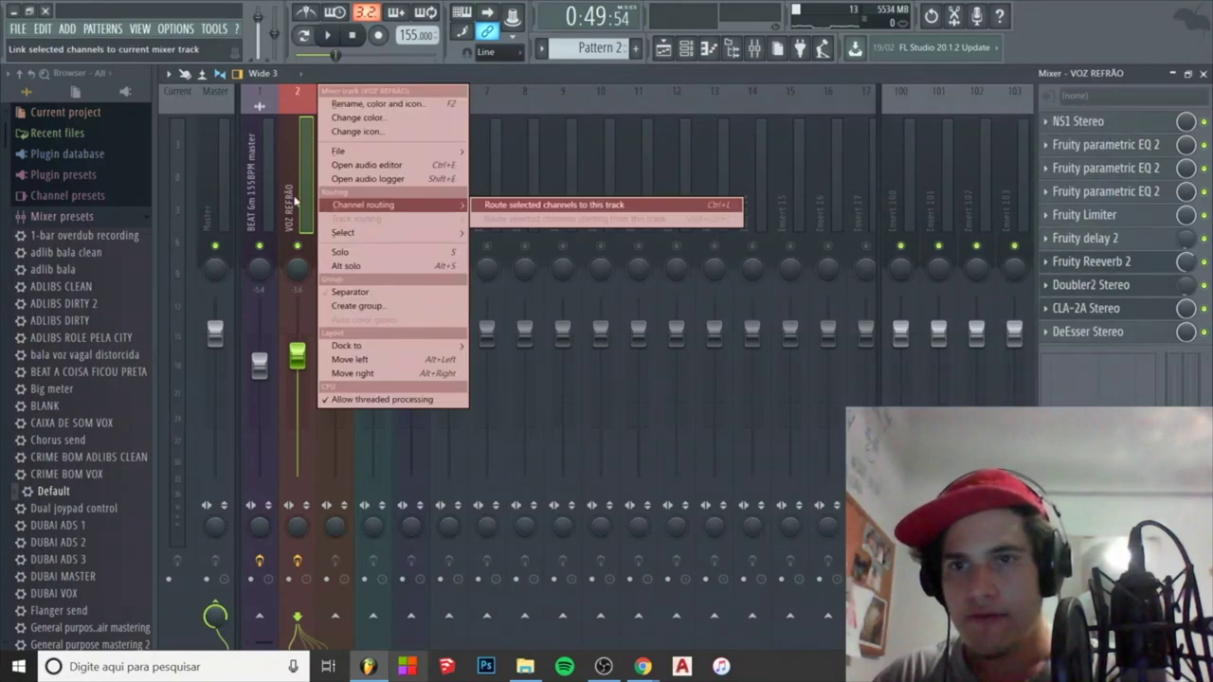
{"action": "left_click", "coordinate": [294, 199]}
{"action": "right_click", "coordinate": [294, 199]}
{"action": "mouse_move", "coordinate": [336, 153]}
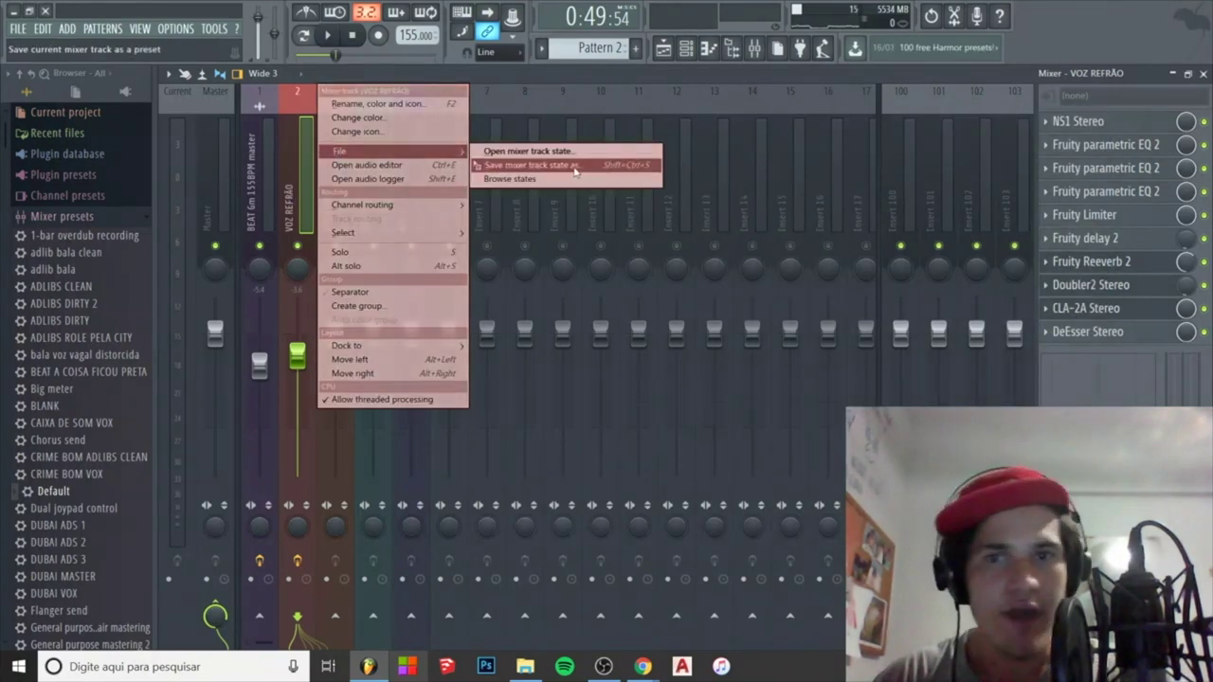
{"action": "left_click", "coordinate": [521, 167]}
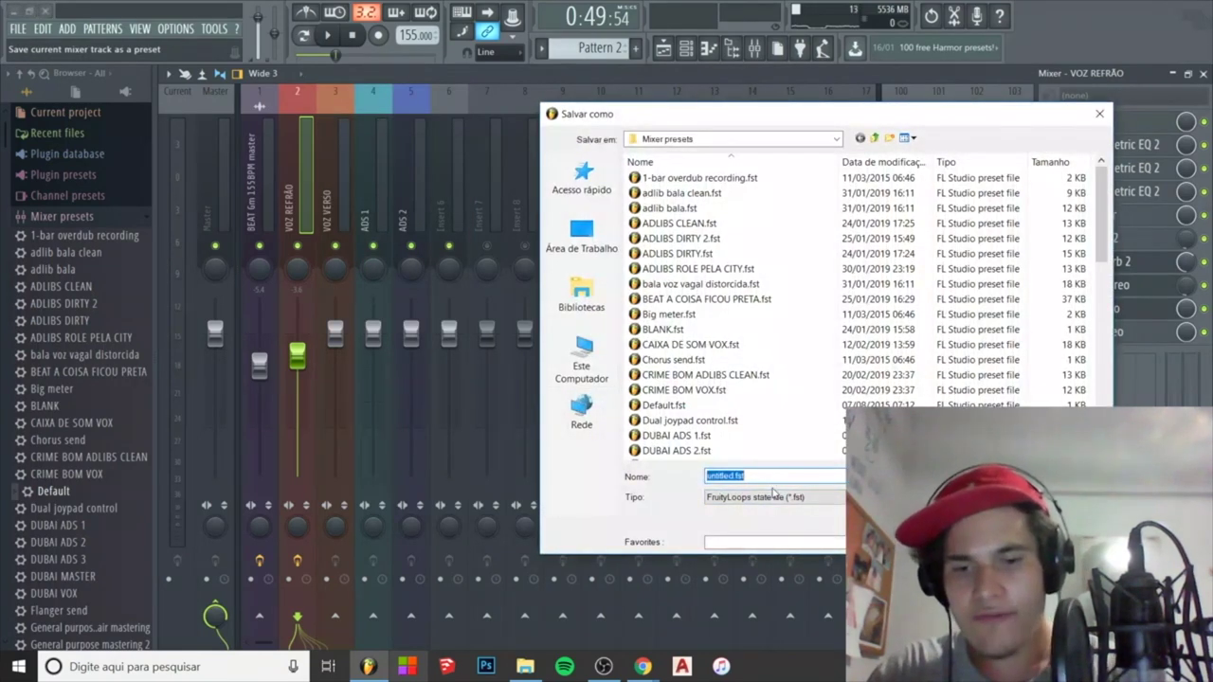
{"action": "type", "text": "VOZ TO DE ROLE PELA CITY AULA"}
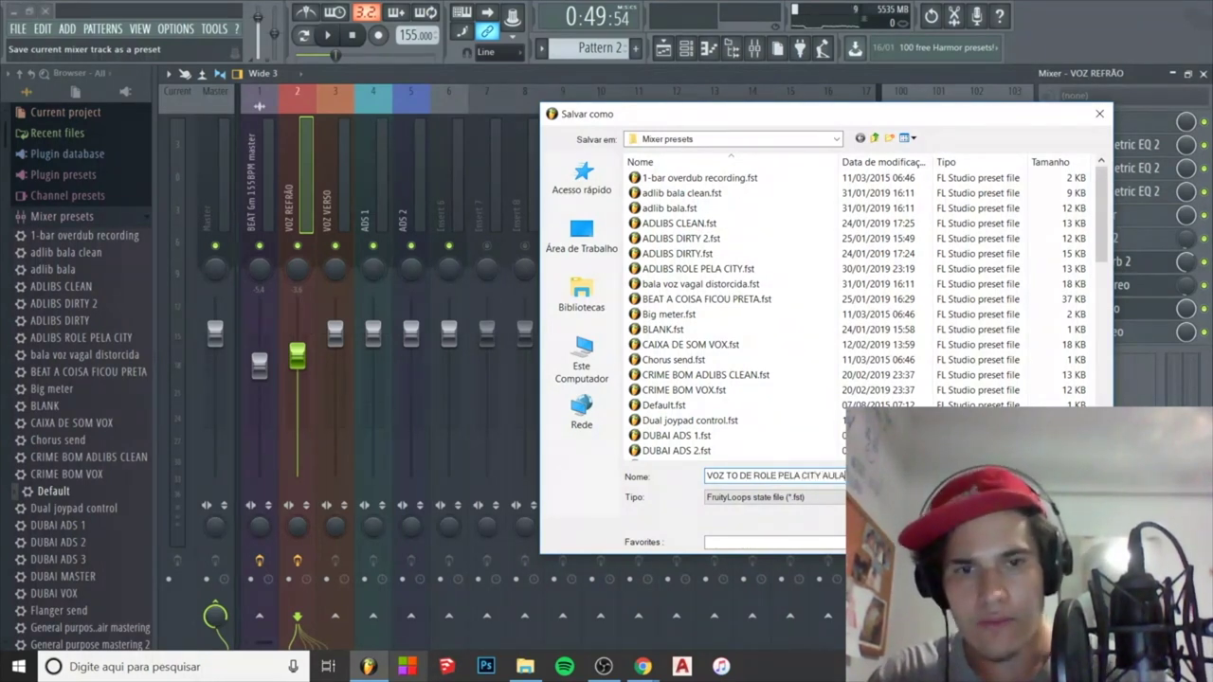
{"action": "key", "text": "Return"}
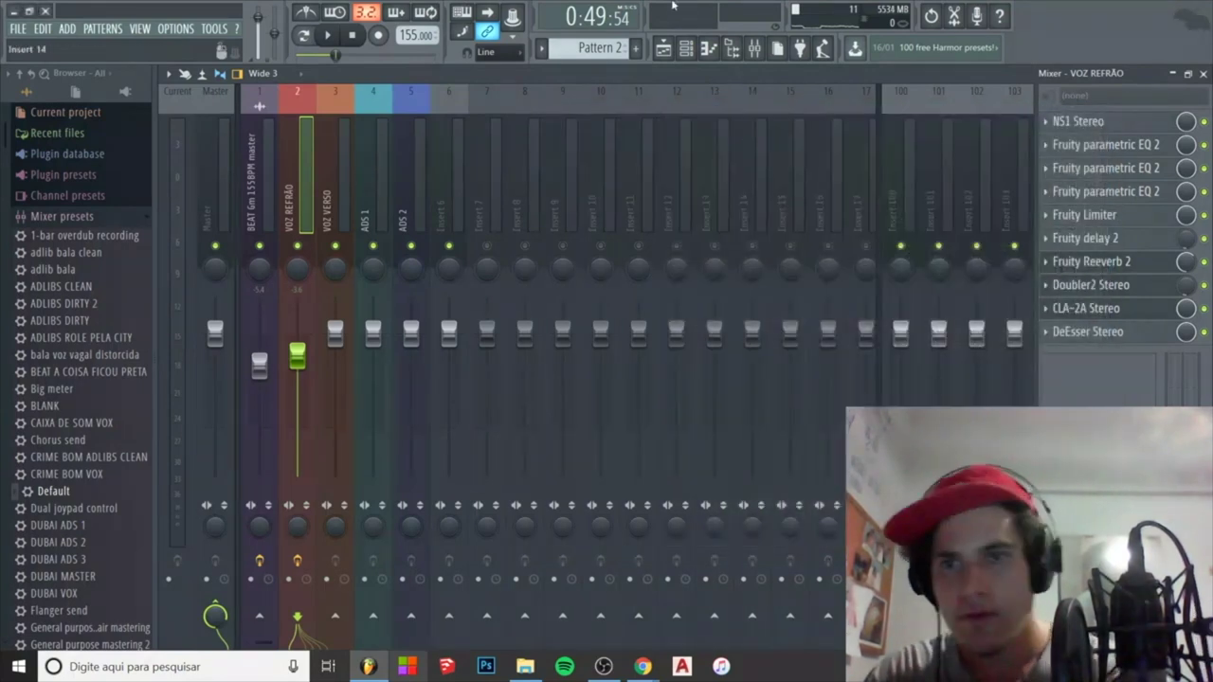
{"action": "left_click", "coordinate": [329, 202]}
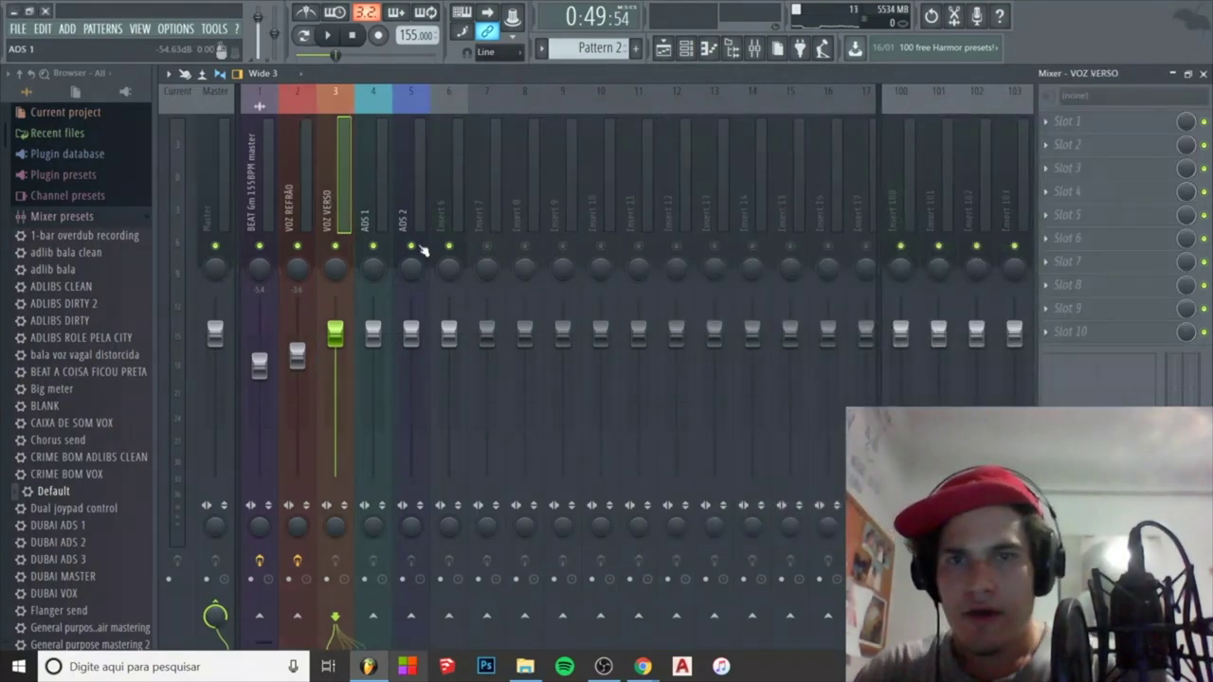
{"action": "right_click", "coordinate": [346, 182]}
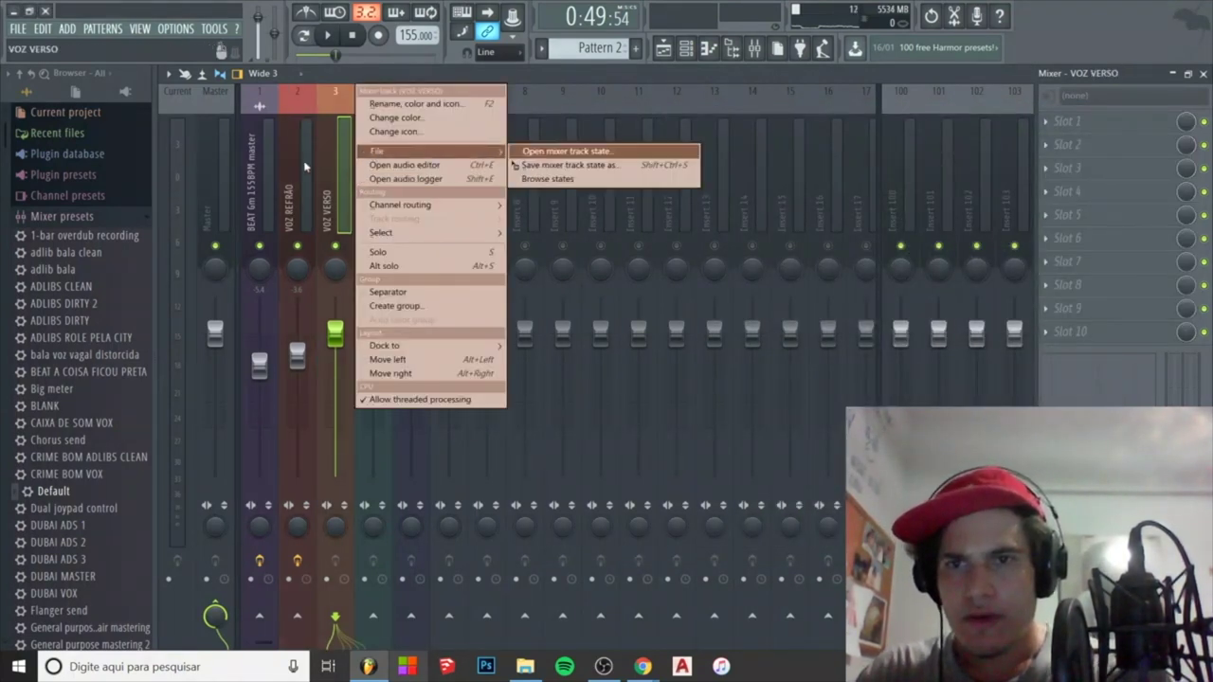
{"action": "left_click", "coordinate": [311, 168]}
{"action": "right_click", "coordinate": [338, 168]}
{"action": "mouse_move", "coordinate": [384, 160]}
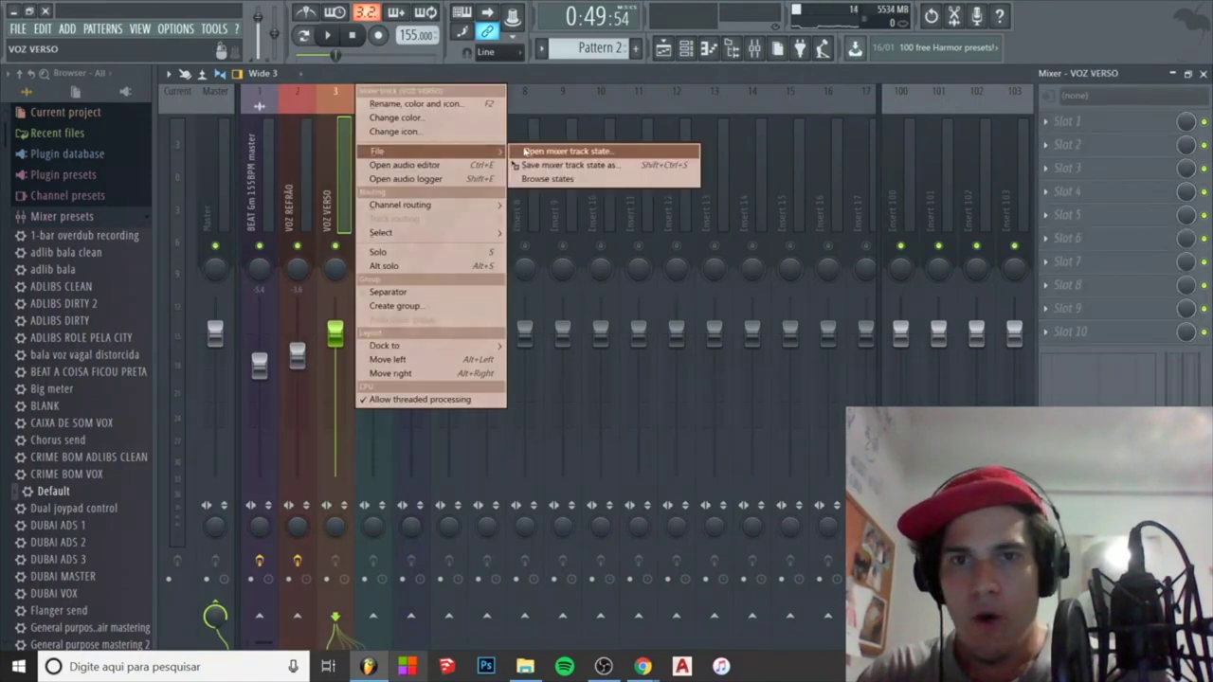
{"action": "left_click", "coordinate": [528, 152]}
{"action": "left_click", "coordinate": [1073, 476]}
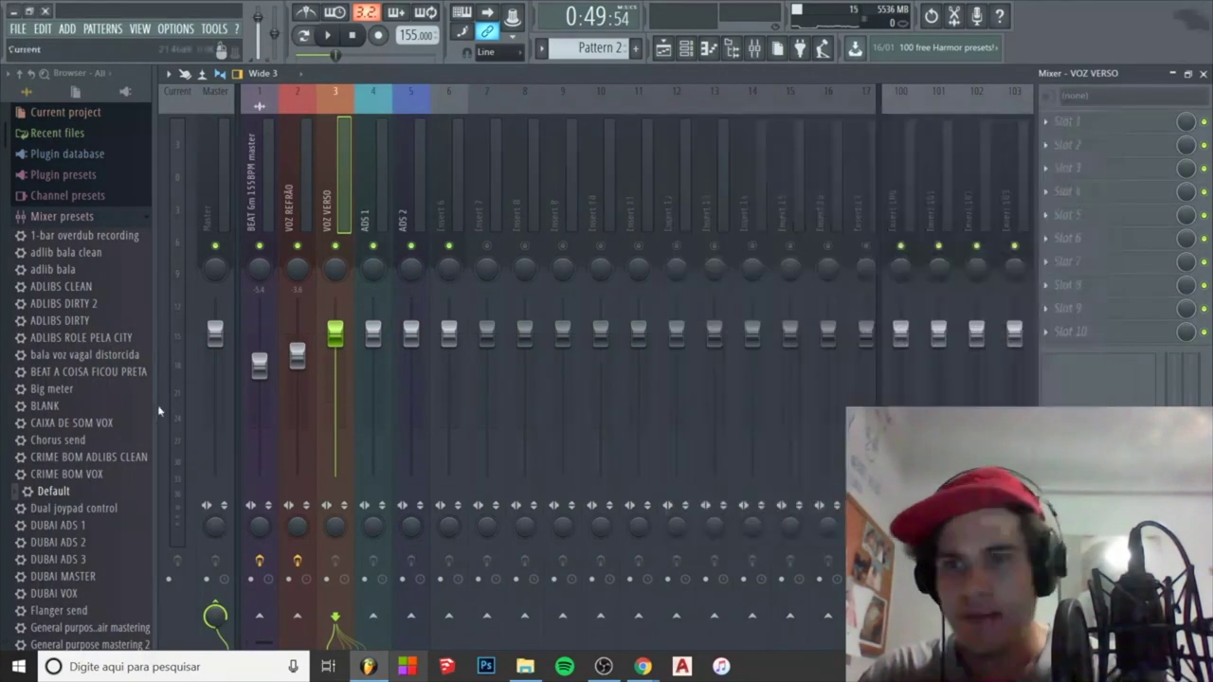
Step: Look through the browser's list of saved mixer presets, including the vocal, adlib and master ones
{"action": "scroll", "coordinate": [73, 408], "scroll_direction": "down", "scroll_amount": 5}
{"action": "scroll", "coordinate": [83, 407], "scroll_direction": "up", "scroll_amount": 4}
{"action": "scroll", "coordinate": [84, 407], "scroll_direction": "down", "scroll_amount": 5}
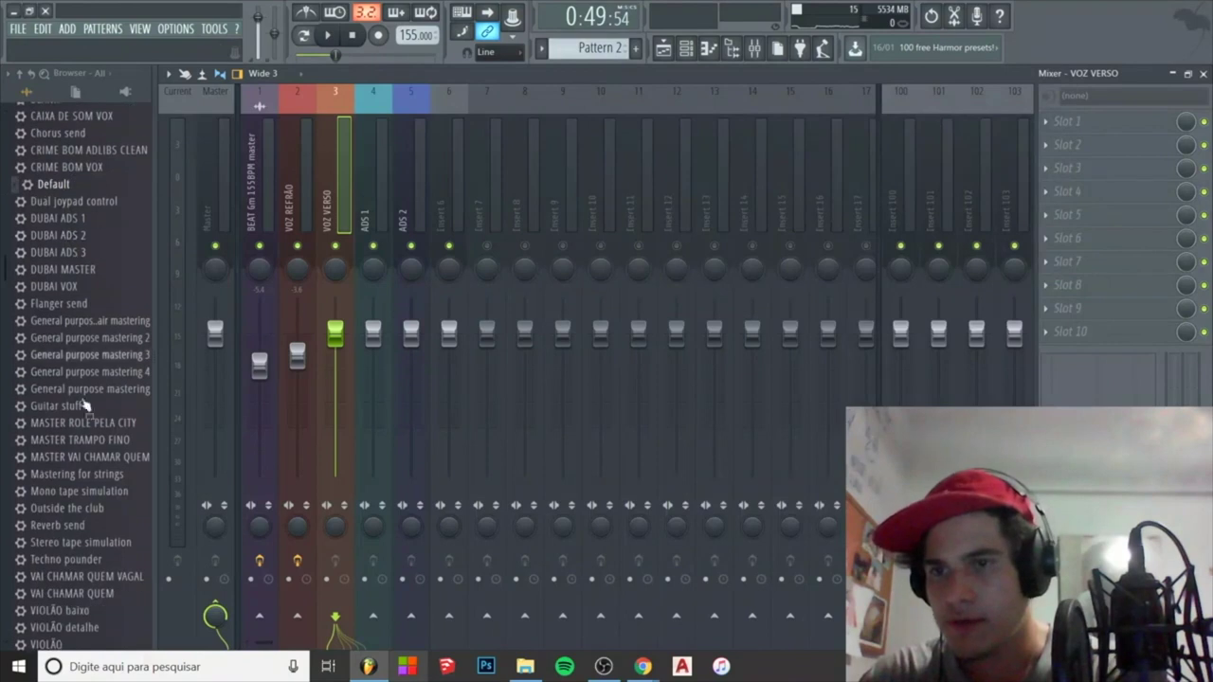
{"action": "scroll", "coordinate": [54, 417], "scroll_direction": "down", "scroll_amount": 8}
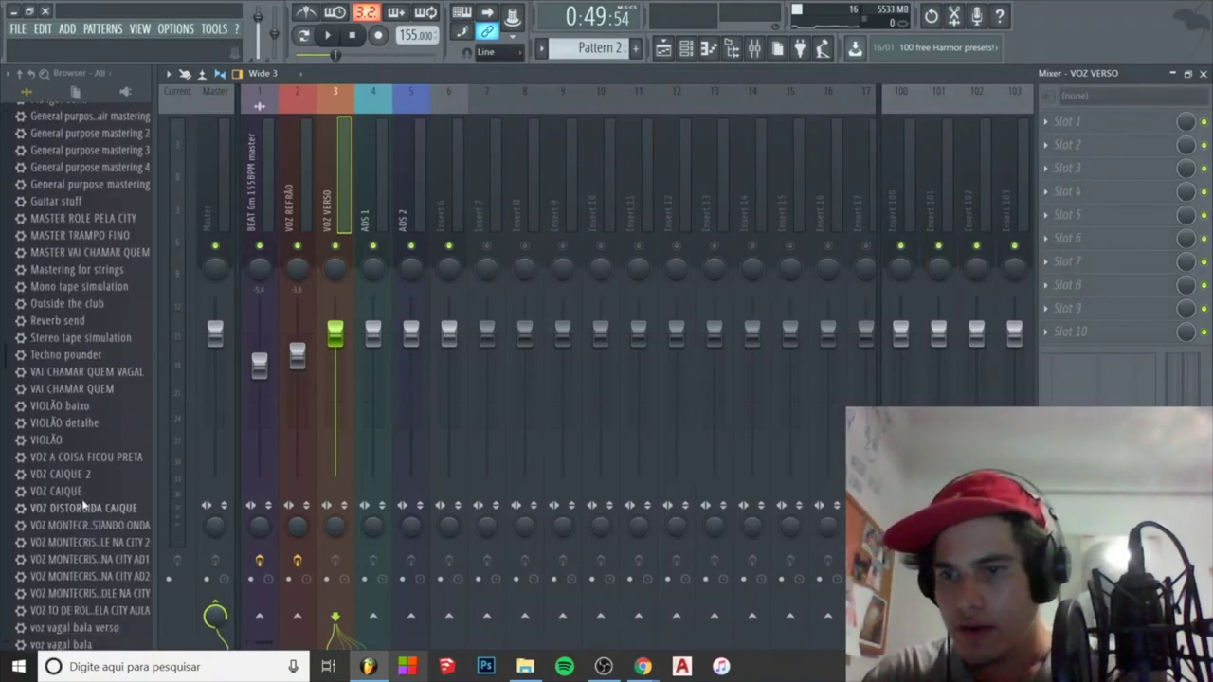
{"action": "scroll", "coordinate": [71, 550], "scroll_direction": "up", "scroll_amount": 2}
{"action": "scroll", "coordinate": [79, 360], "scroll_direction": "up", "scroll_amount": 4}
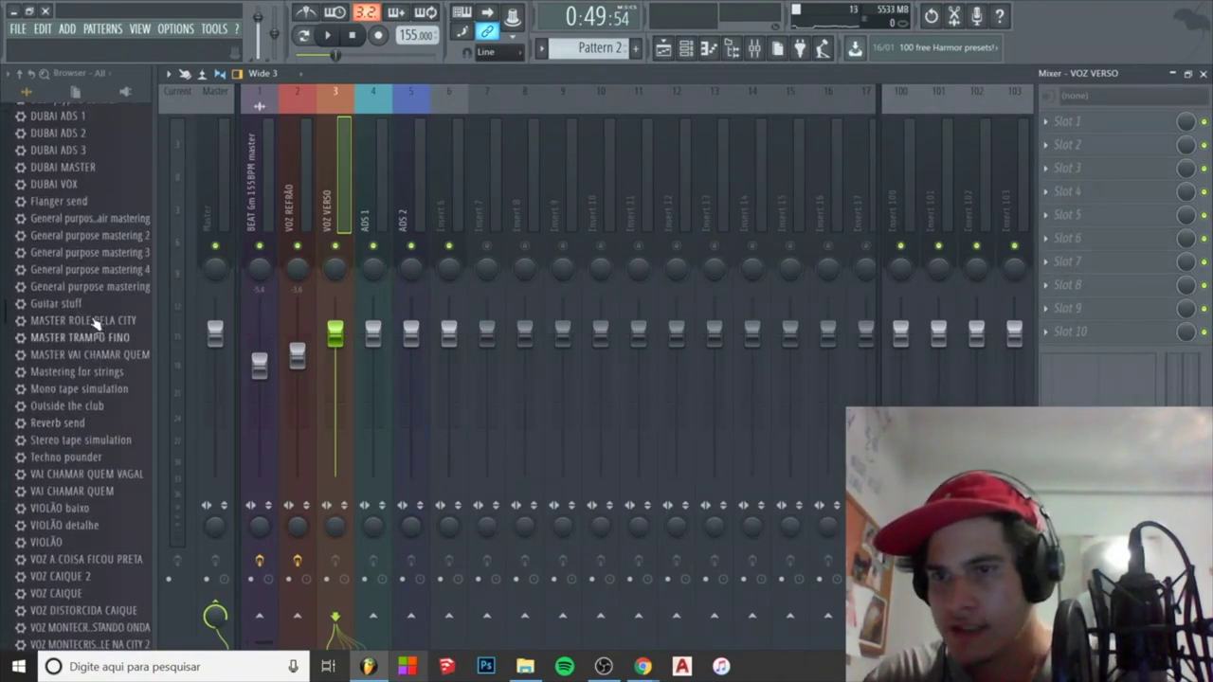
{"action": "scroll", "coordinate": [83, 351], "scroll_direction": "up", "scroll_amount": 4}
{"action": "scroll", "coordinate": [43, 271], "scroll_direction": "up", "scroll_amount": 2}
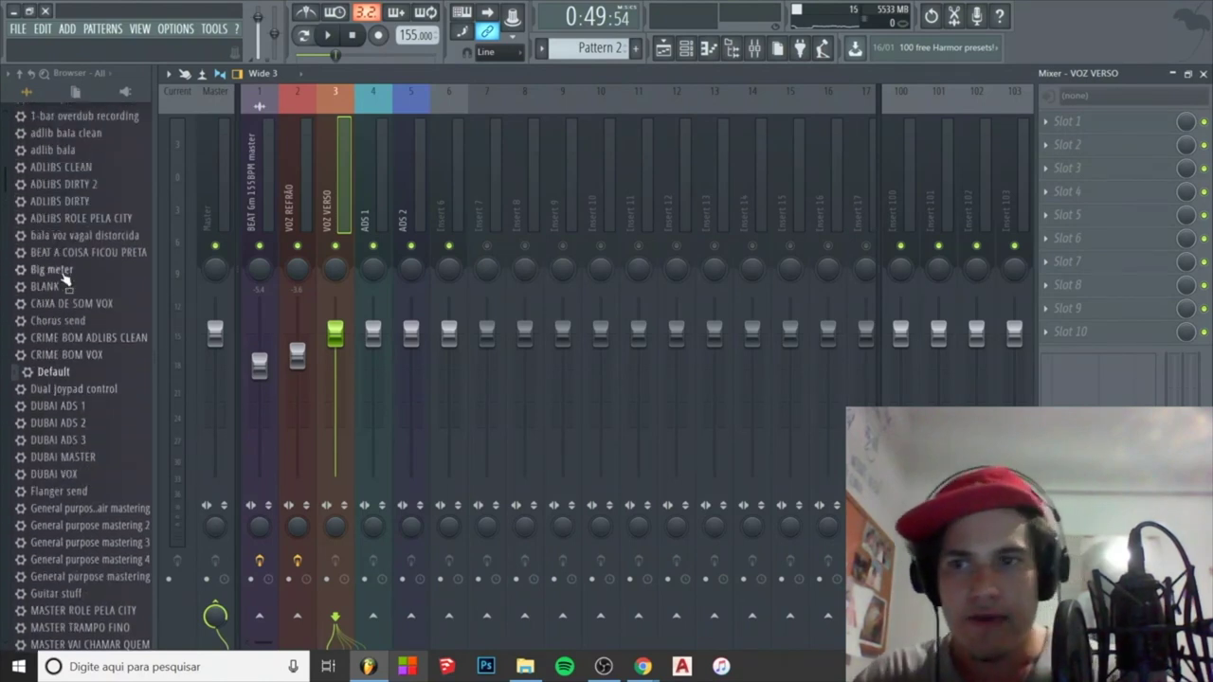
{"action": "scroll", "coordinate": [49, 333], "scroll_direction": "down", "scroll_amount": 4}
{"action": "scroll", "coordinate": [109, 564], "scroll_direction": "down", "scroll_amount": 2}
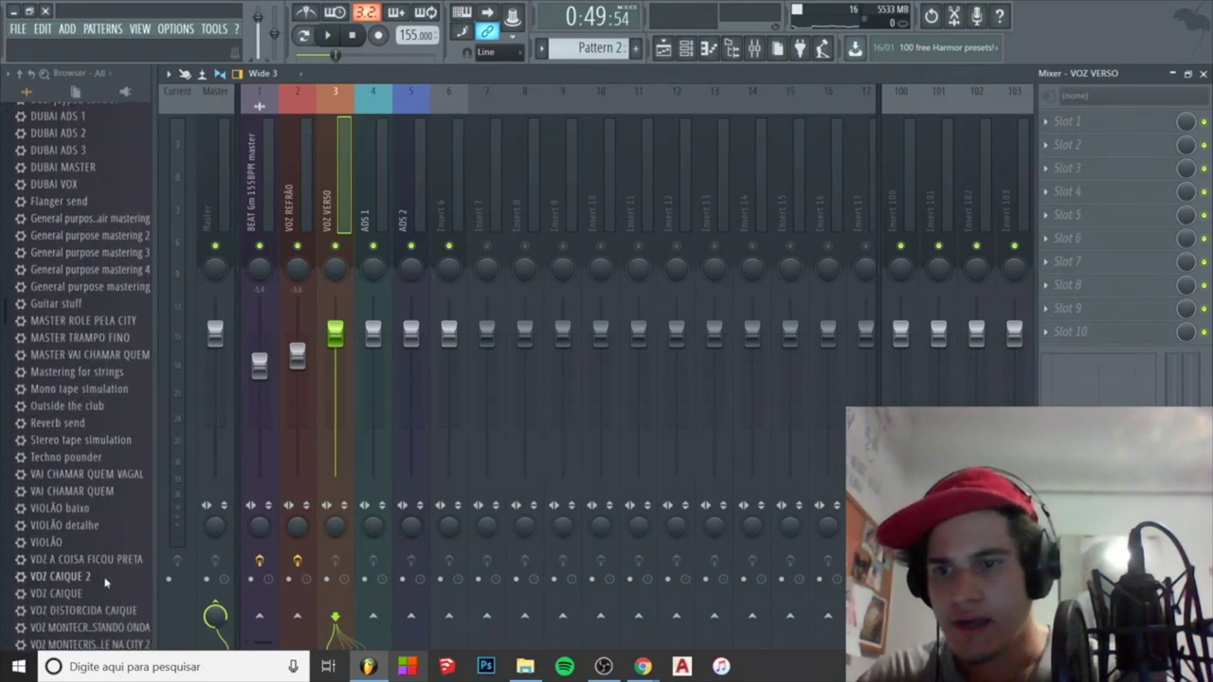
{"action": "scroll", "coordinate": [76, 547], "scroll_direction": "down", "scroll_amount": 2}
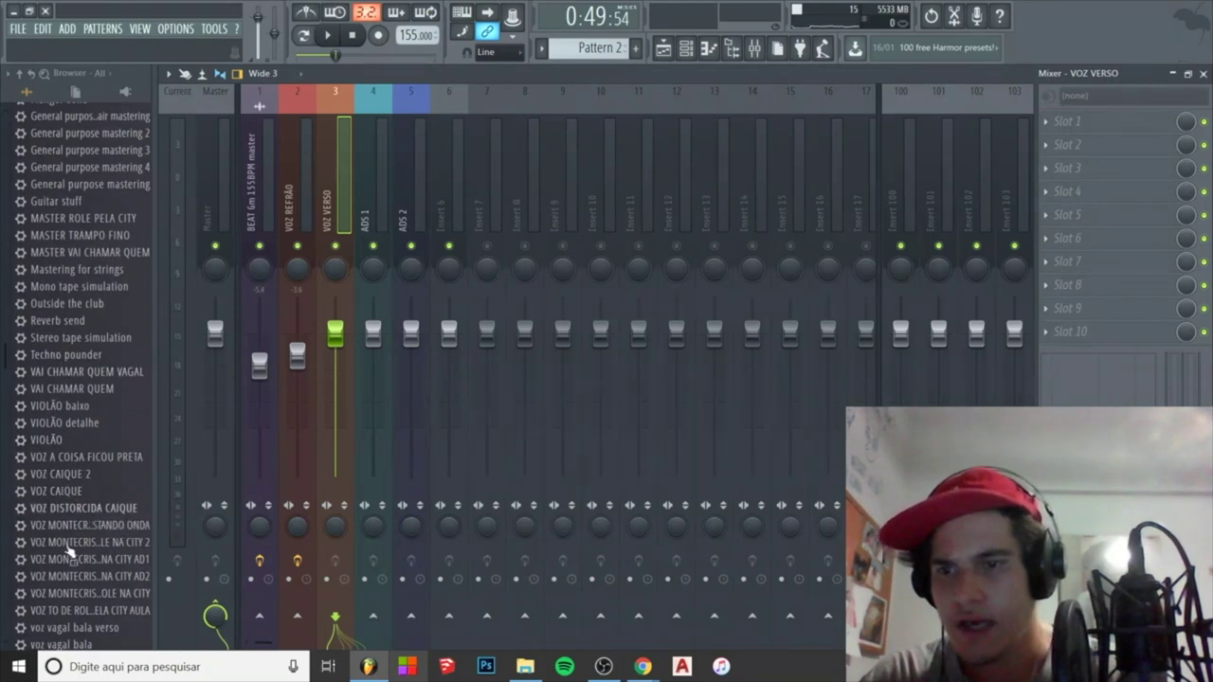
{"action": "scroll", "coordinate": [28, 284], "scroll_direction": "up", "scroll_amount": 2}
{"action": "scroll", "coordinate": [57, 285], "scroll_direction": "up", "scroll_amount": 4}
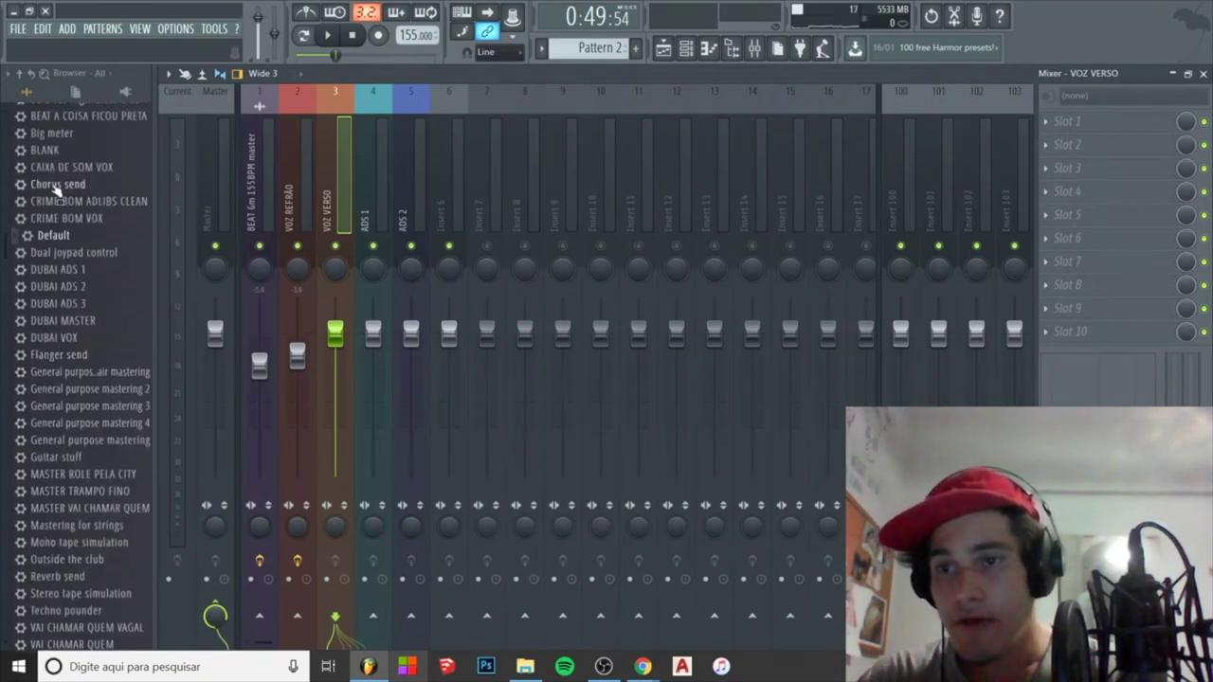
{"action": "scroll", "coordinate": [57, 194], "scroll_direction": "up", "scroll_amount": 2}
{"action": "scroll", "coordinate": [90, 213], "scroll_direction": "up", "scroll_amount": 2}
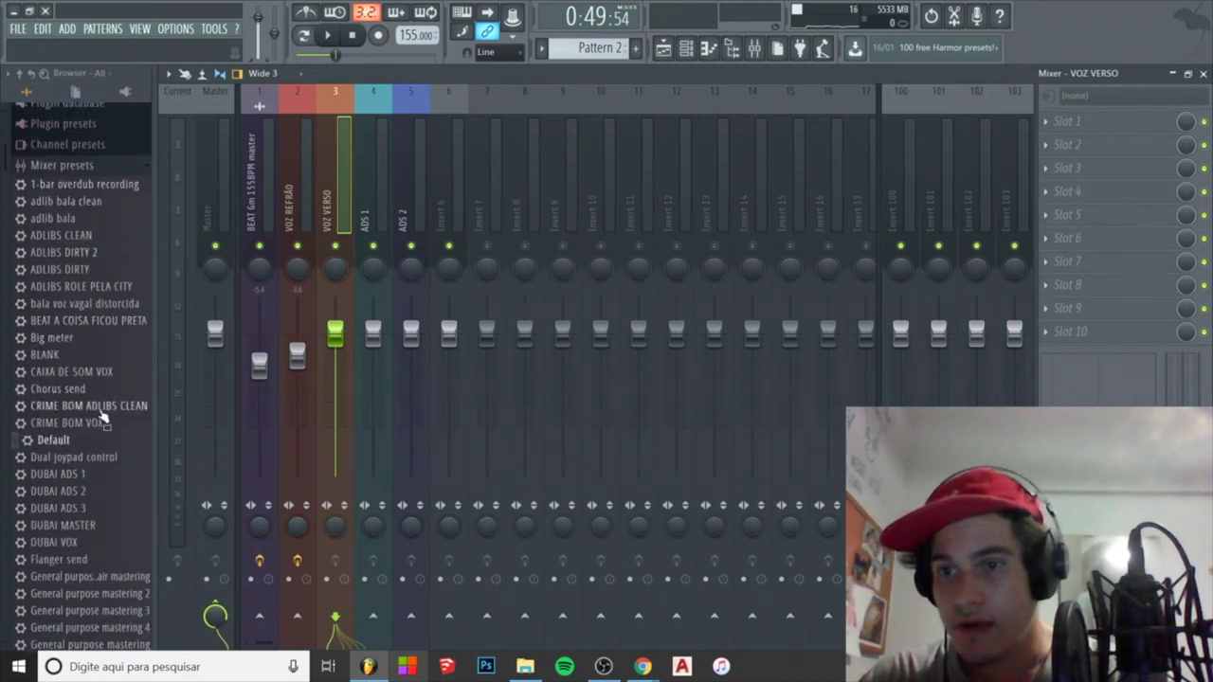
Step: Load the VOZ TO DE ROLE PELA CITY AULA preset onto the VOZ VERSO mixer track
{"action": "scroll", "coordinate": [90, 454], "scroll_direction": "down", "scroll_amount": 8}
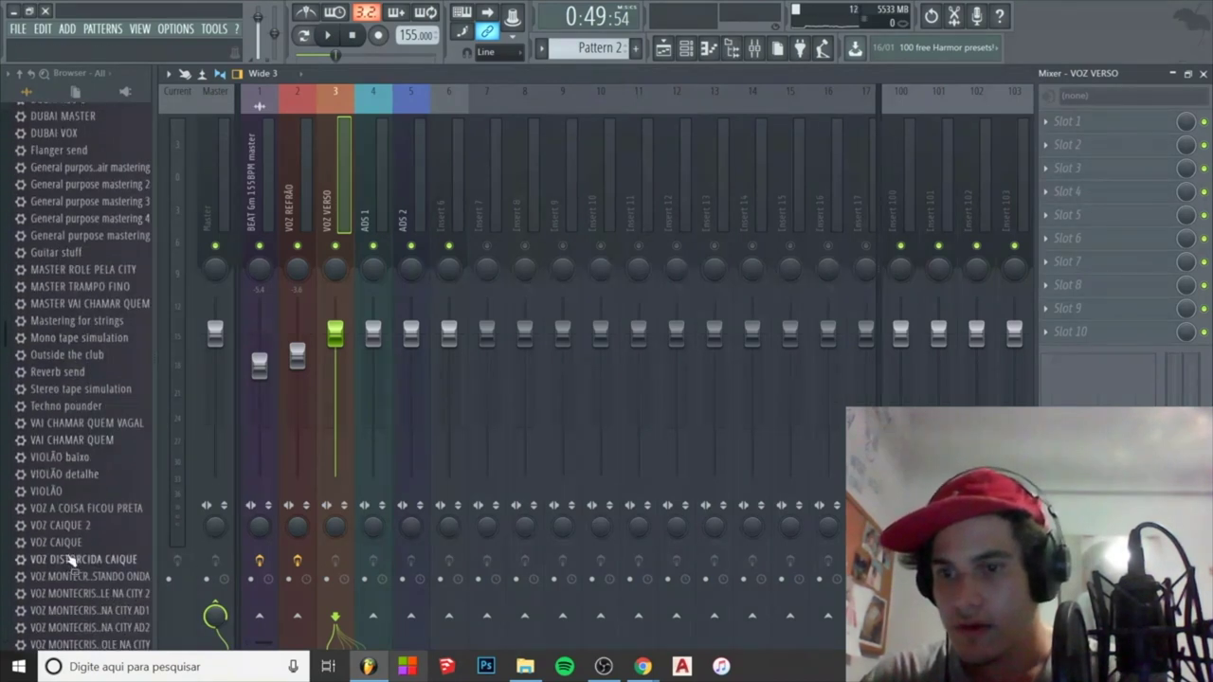
{"action": "scroll", "coordinate": [90, 549], "scroll_direction": "down", "scroll_amount": 2}
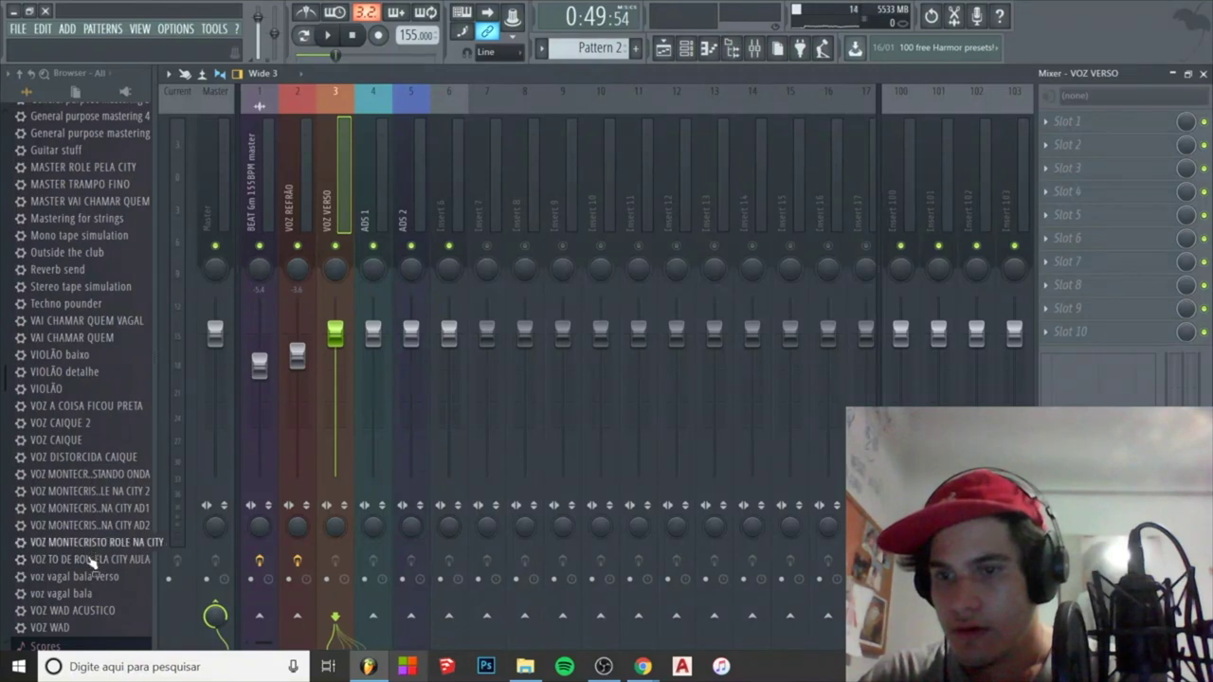
{"action": "left_click_drag", "start_coordinate": [57, 561], "coordinate": [343, 169]}
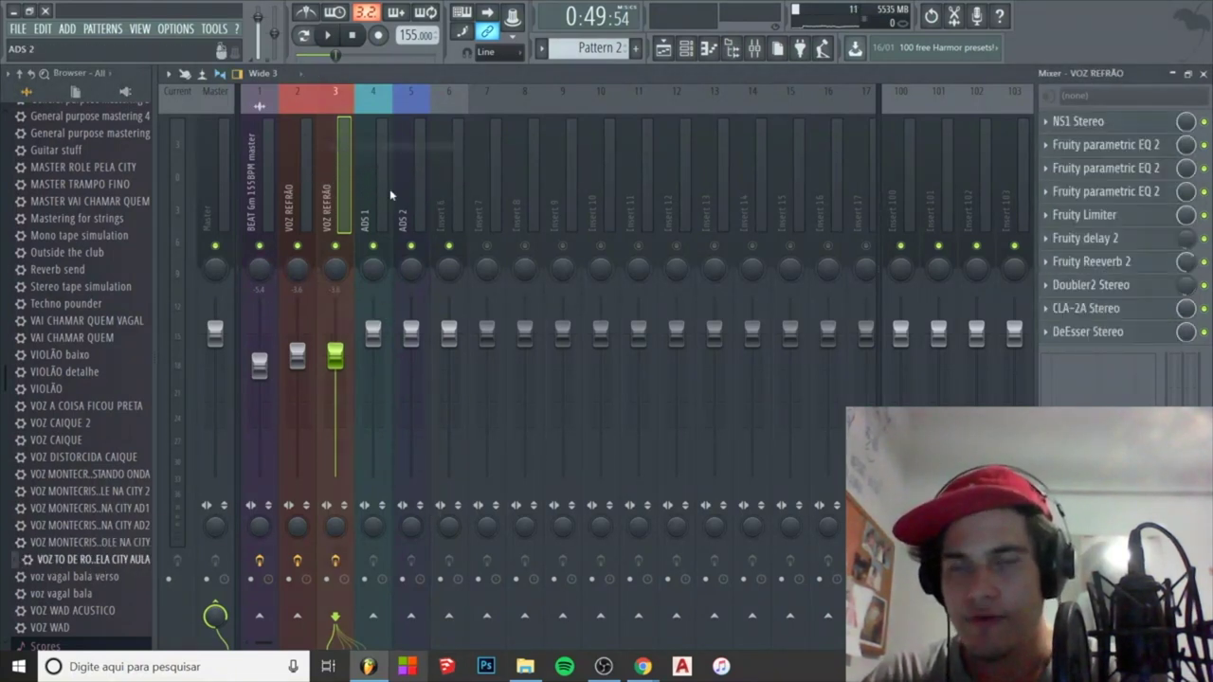
Step: Rename mixer track 3 to VOZ VERSO
{"action": "right_click", "coordinate": [336, 189]}
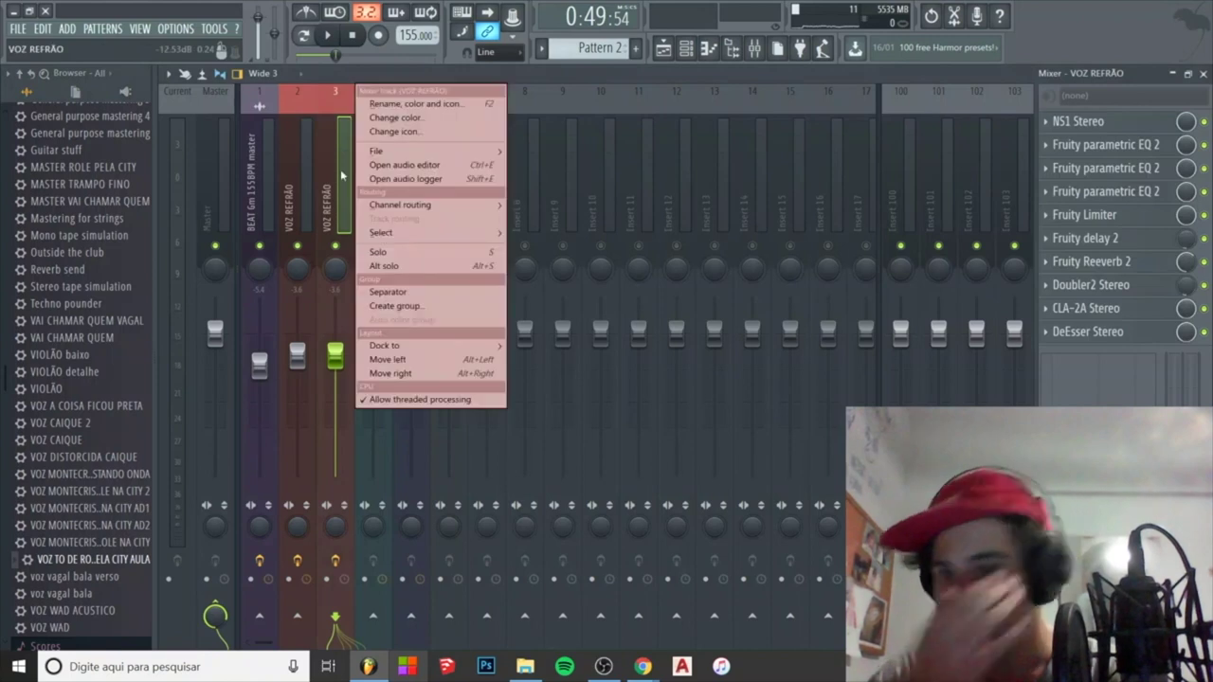
{"action": "left_click", "coordinate": [417, 105]}
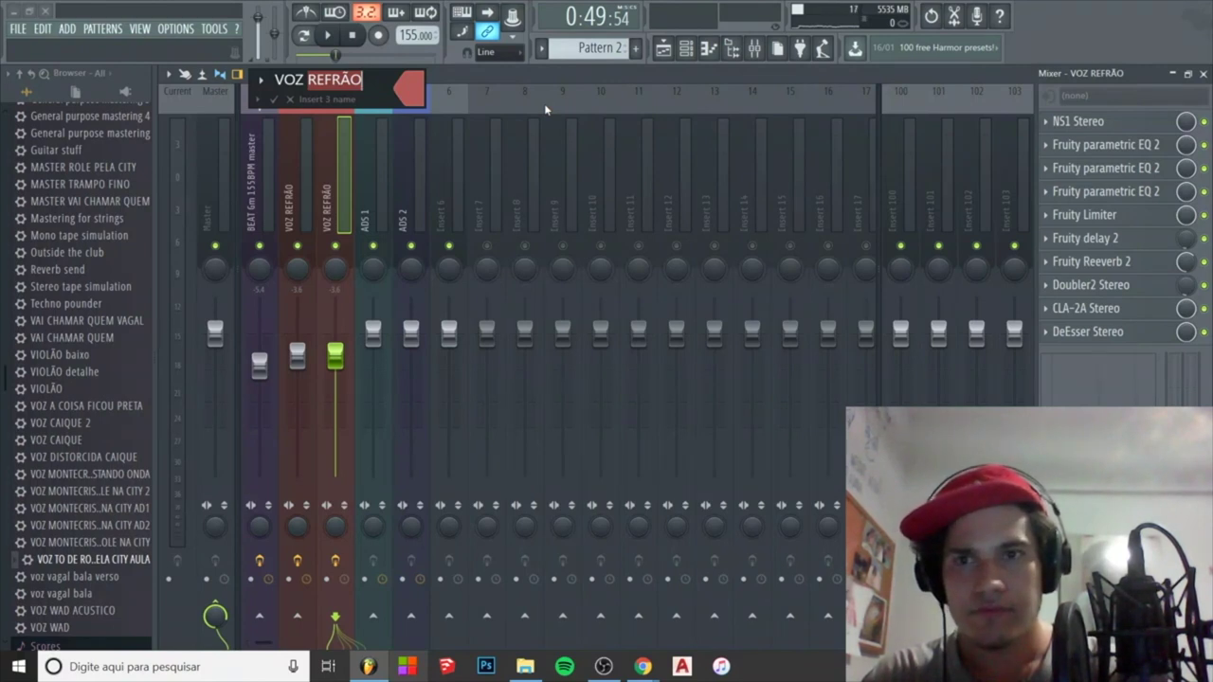
{"action": "key", "text": "BackSpace"}
{"action": "type", "text": "VERSO"}
{"action": "key", "text": "Return"}
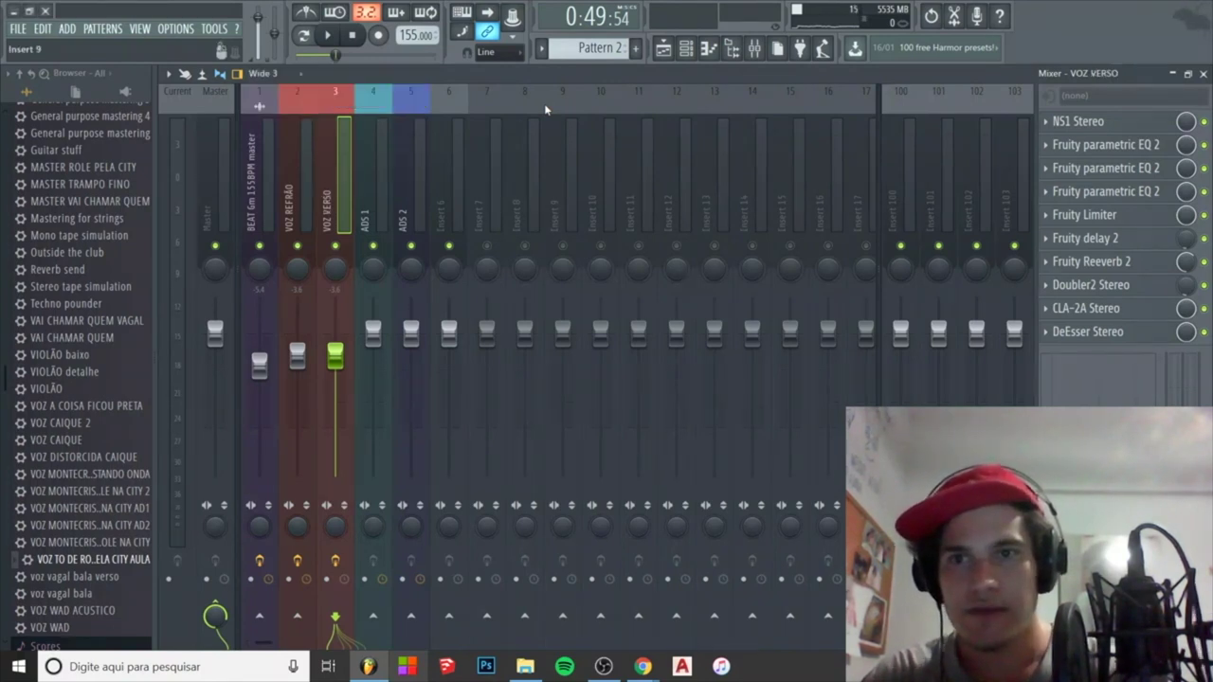
Step: Change the color of the VOZ VERSO mixer track to orange
{"action": "right_click", "coordinate": [354, 151]}
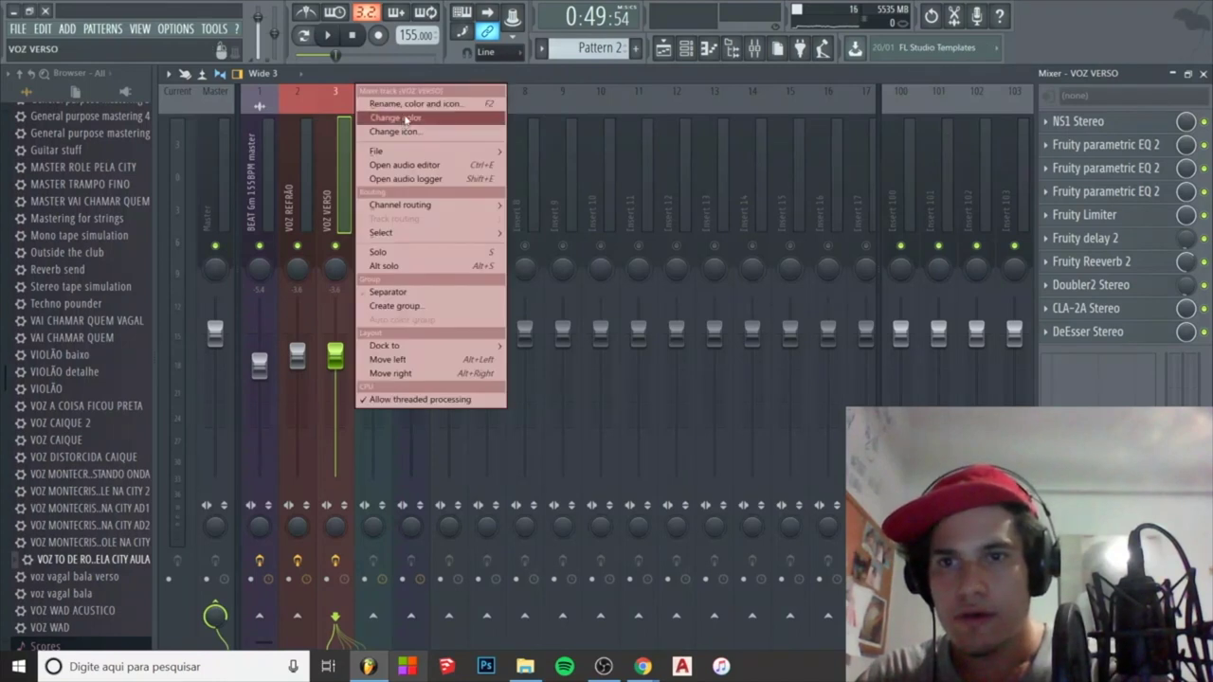
{"action": "left_click", "coordinate": [436, 99]}
{"action": "left_click", "coordinate": [410, 95]}
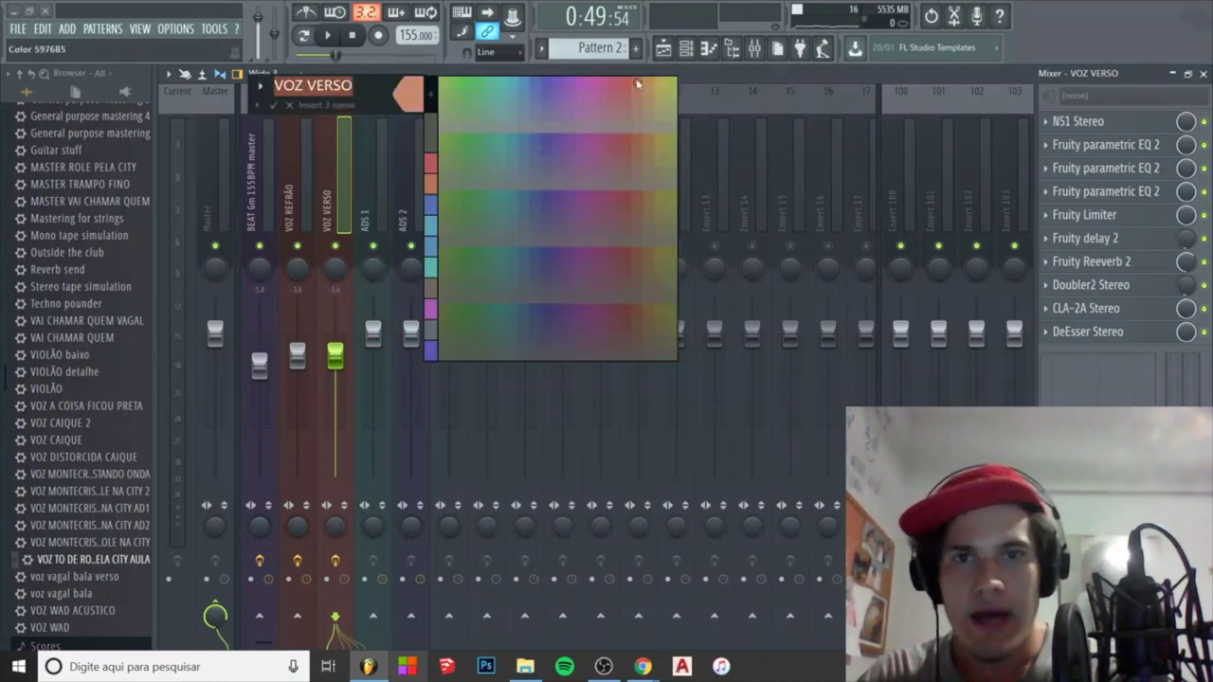
{"action": "left_click", "coordinate": [640, 84]}
{"action": "key", "text": "Return"}
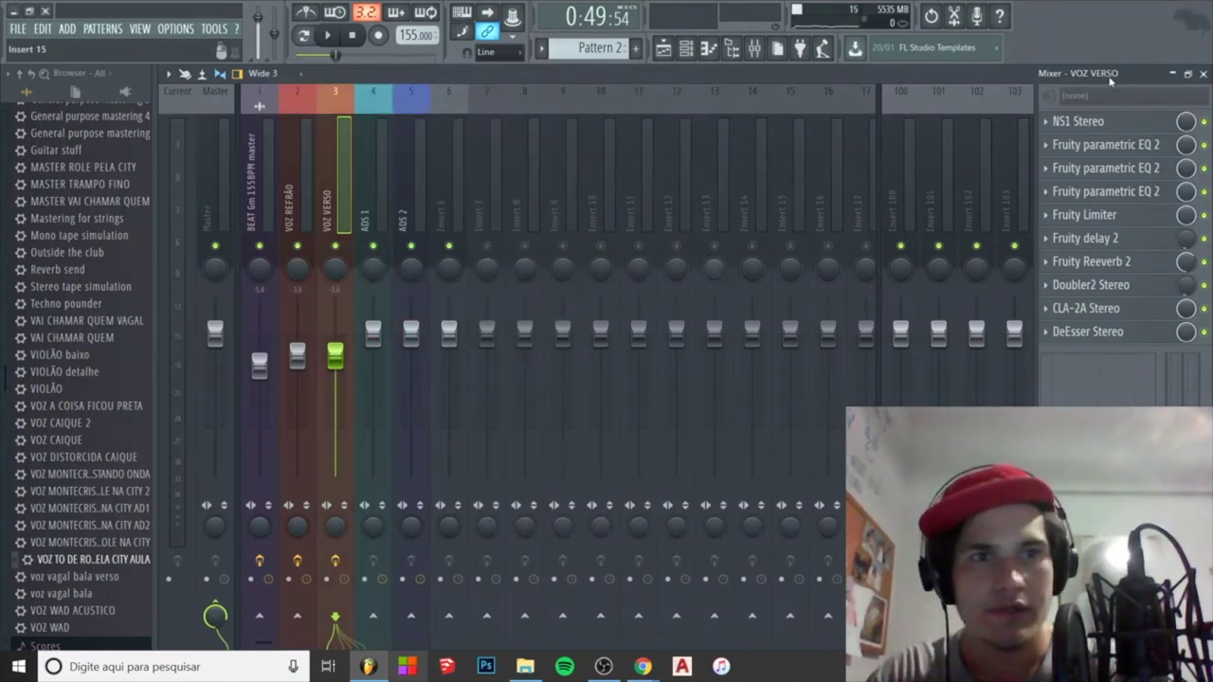
Step: Remove the Doubler2 Stereo effect from slot 8 of the VOZ VERSO track
{"action": "left_click", "coordinate": [1047, 287]}
{"action": "mouse_move", "coordinate": [1057, 304]}
{"action": "left_click", "coordinate": [832, 44]}
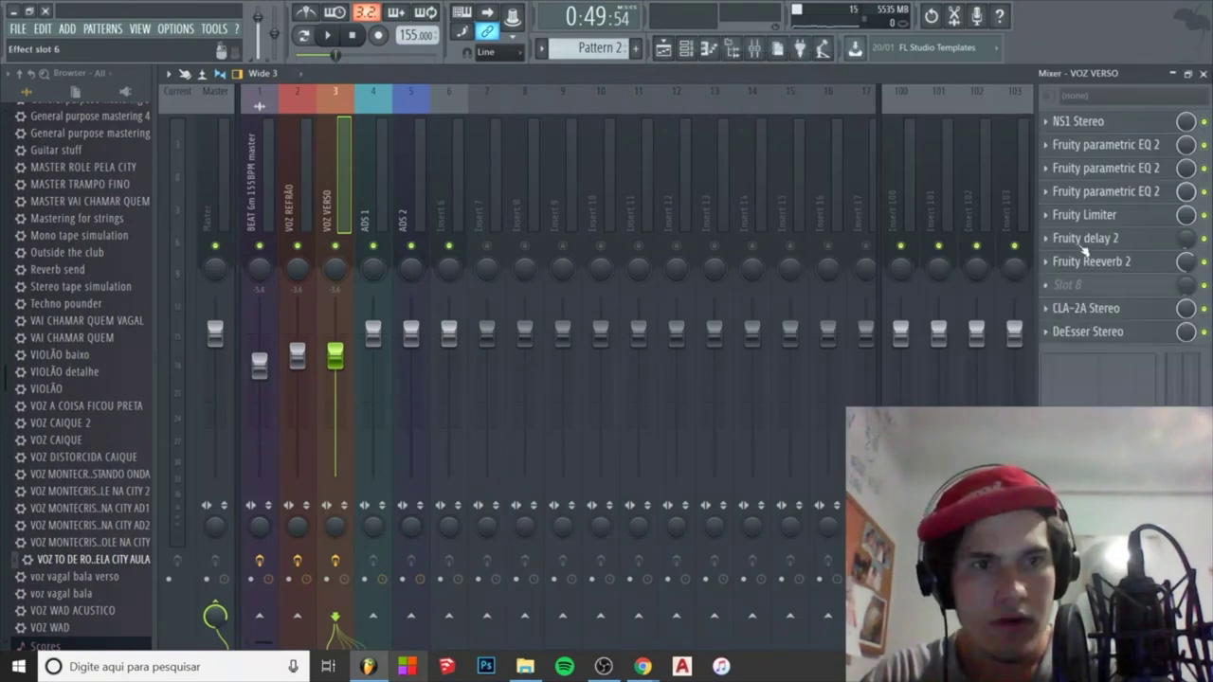
{"action": "left_click", "coordinate": [1050, 245]}
{"action": "mouse_move", "coordinate": [1057, 260]}
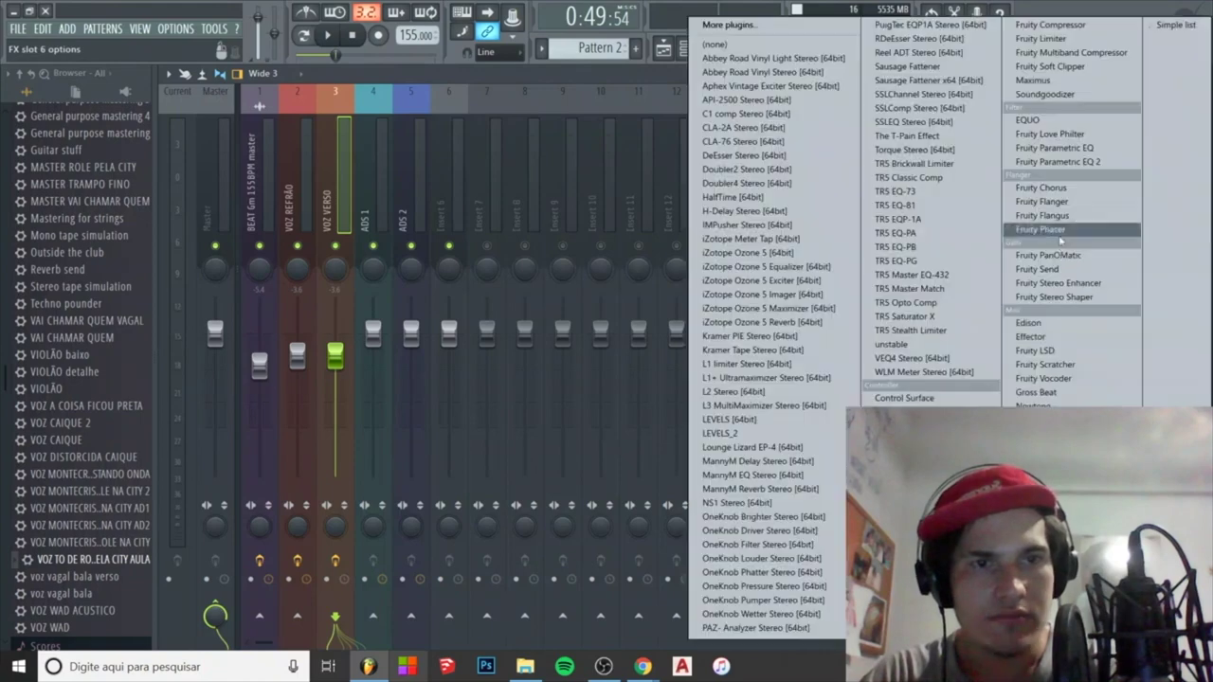
{"action": "left_click", "coordinate": [654, 91]}
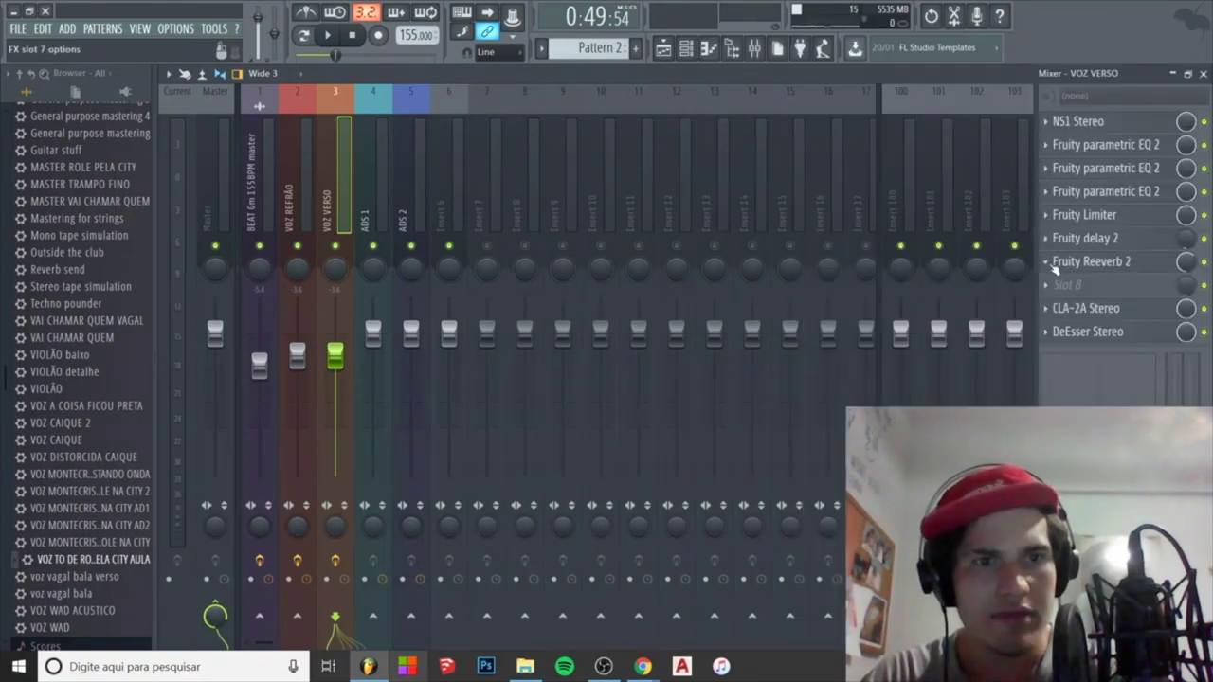
Step: Remove Fruity Reeverb 2 from the VOZ VERSO track and move CLA-2A and DeEsser up to slots 7 and 8
{"action": "left_click", "coordinate": [1050, 266]}
{"action": "mouse_move", "coordinate": [1060, 281]}
{"action": "left_click", "coordinate": [810, 44]}
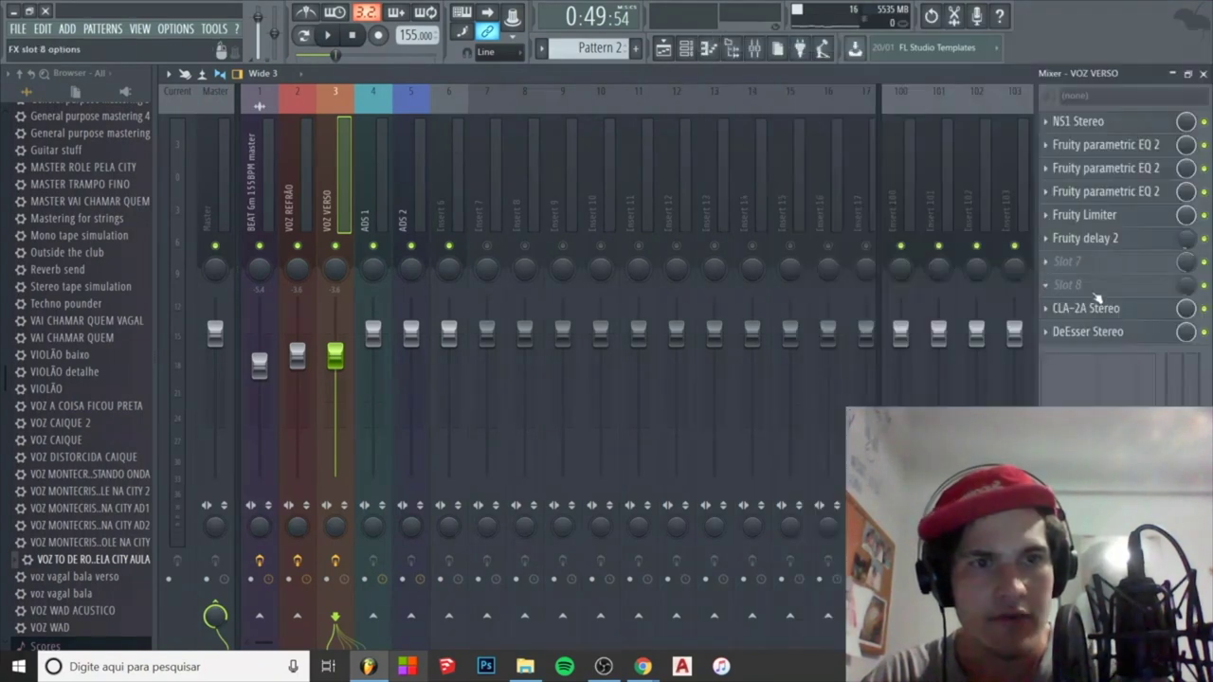
{"action": "left_click_drag", "start_coordinate": [1090, 312], "coordinate": [1105, 287]}
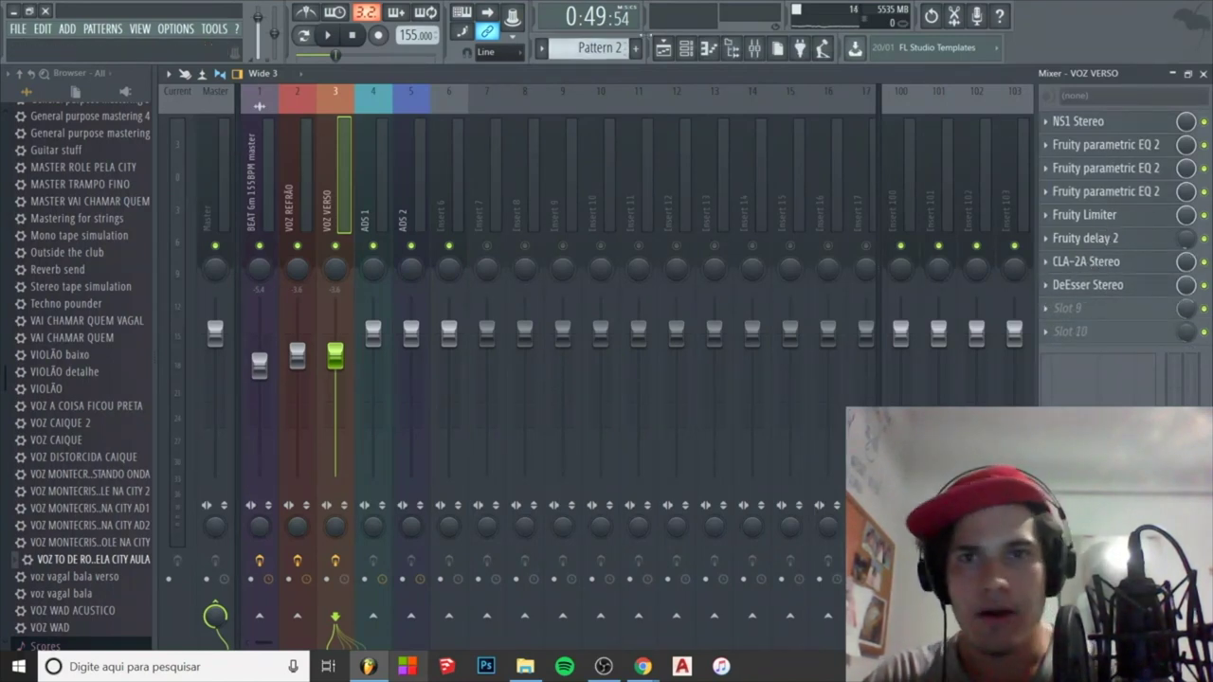
Step: Play the song briefly from around bar 30 in the playlist, then return to the mixer
{"action": "left_click", "coordinate": [664, 47]}
{"action": "left_click", "coordinate": [480, 106]}
{"action": "key", "text": "space"}
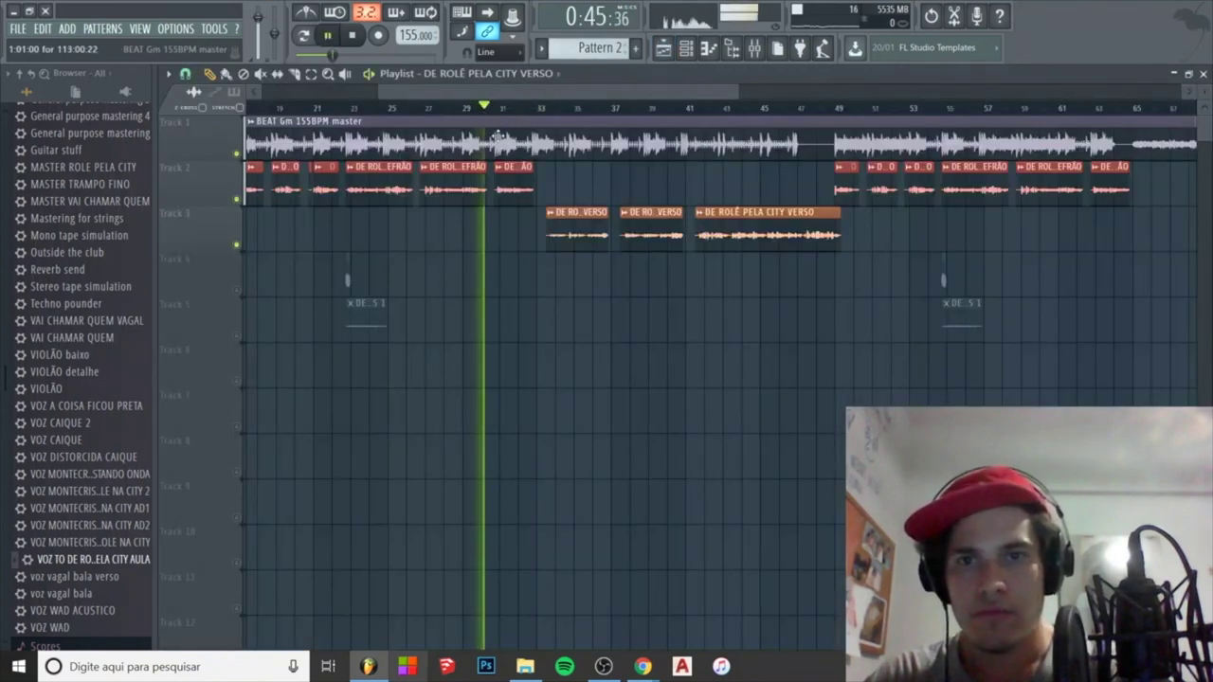
{"action": "key", "text": "space"}
{"action": "left_click", "coordinate": [754, 47]}
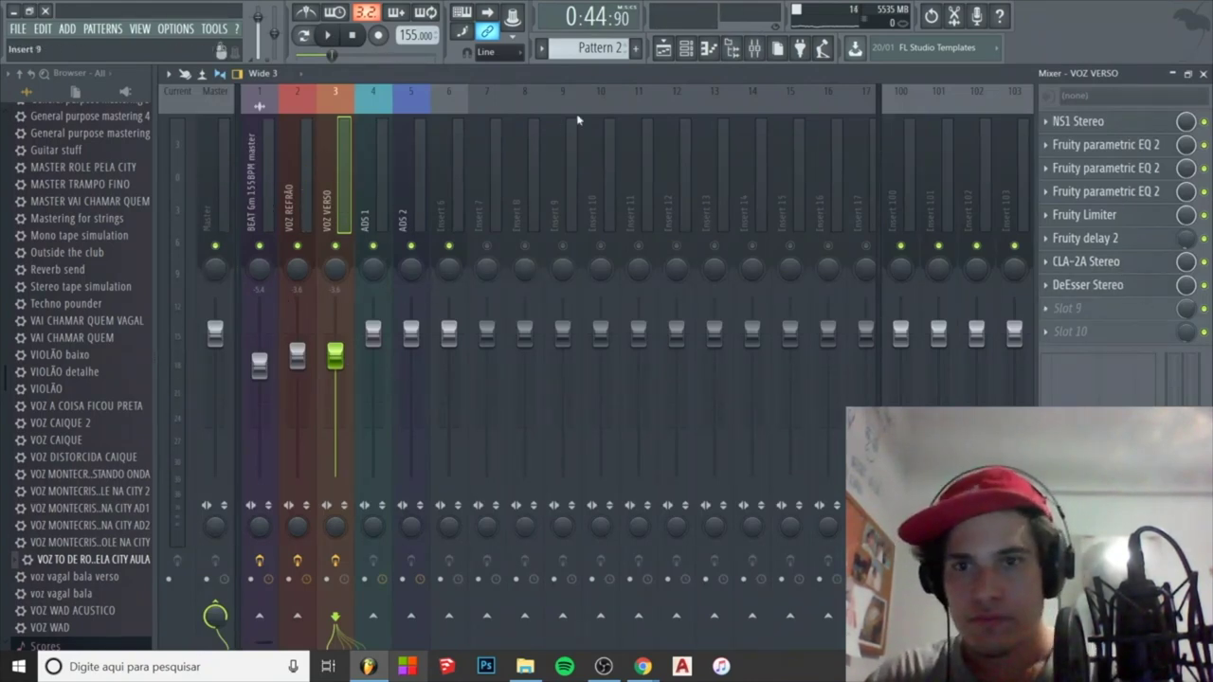
Step: Check the channel settings of the first verse vocal clip on playlist track 3, including its mixer track assignment
{"action": "left_click", "coordinate": [663, 47]}
{"action": "double_click", "coordinate": [570, 244]}
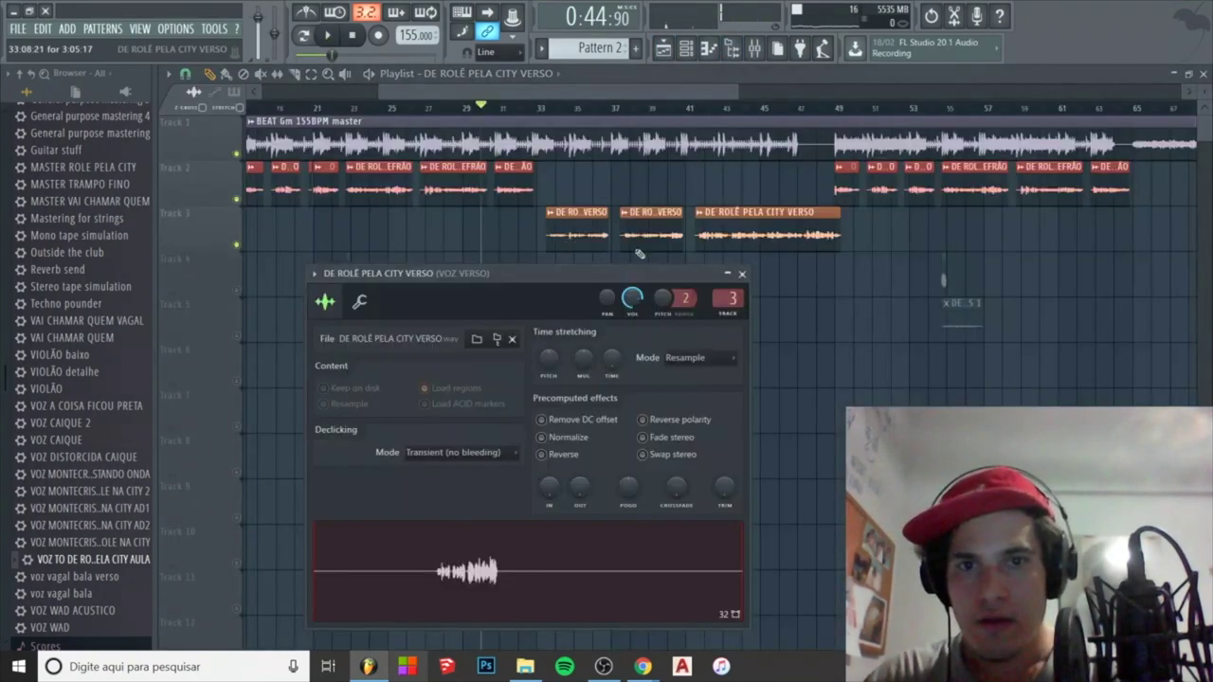
{"action": "left_click", "coordinate": [743, 274]}
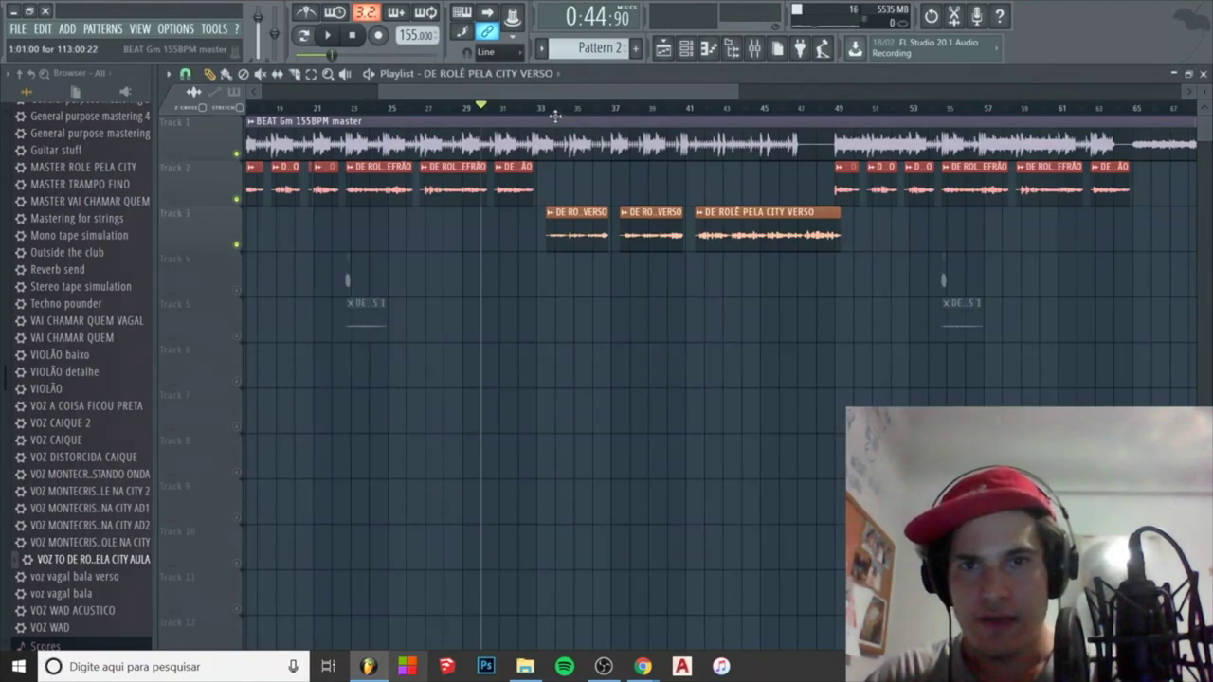
Step: Play from the start of the first verse vocal clip and raise the VOZ VERSO mixer volume to about 0.2 dB
{"action": "left_click", "coordinate": [554, 108]}
{"action": "key", "text": "space"}
{"action": "left_click", "coordinate": [754, 48]}
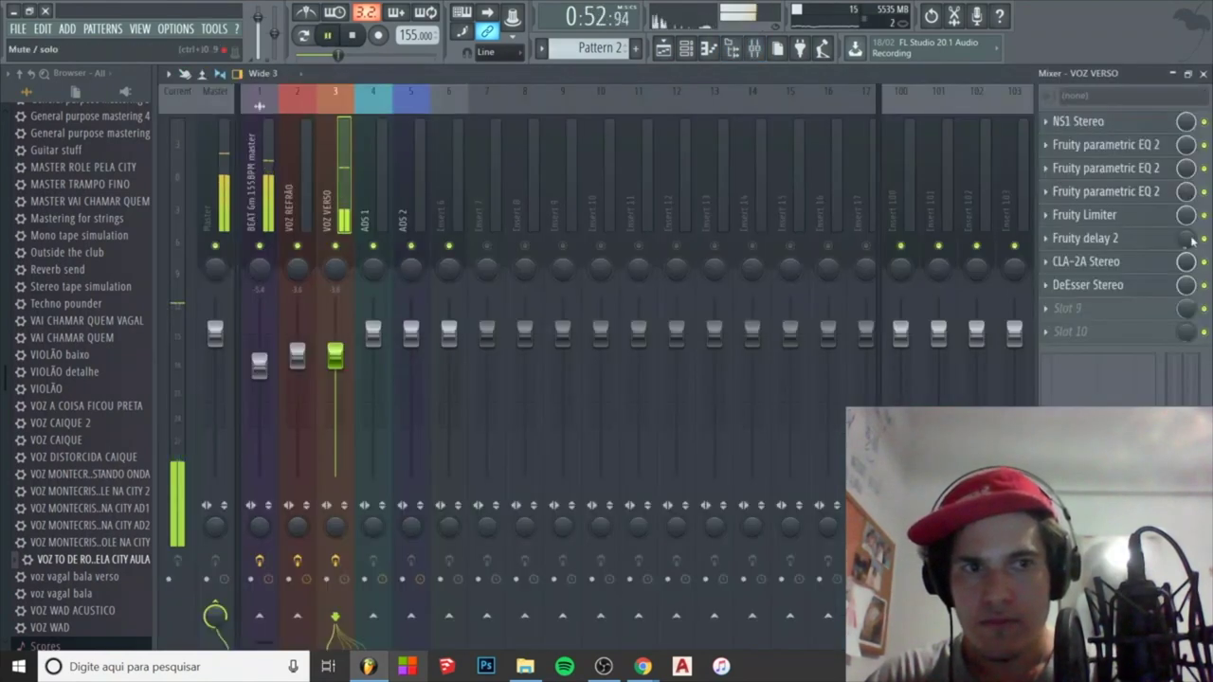
{"action": "key", "text": "space"}
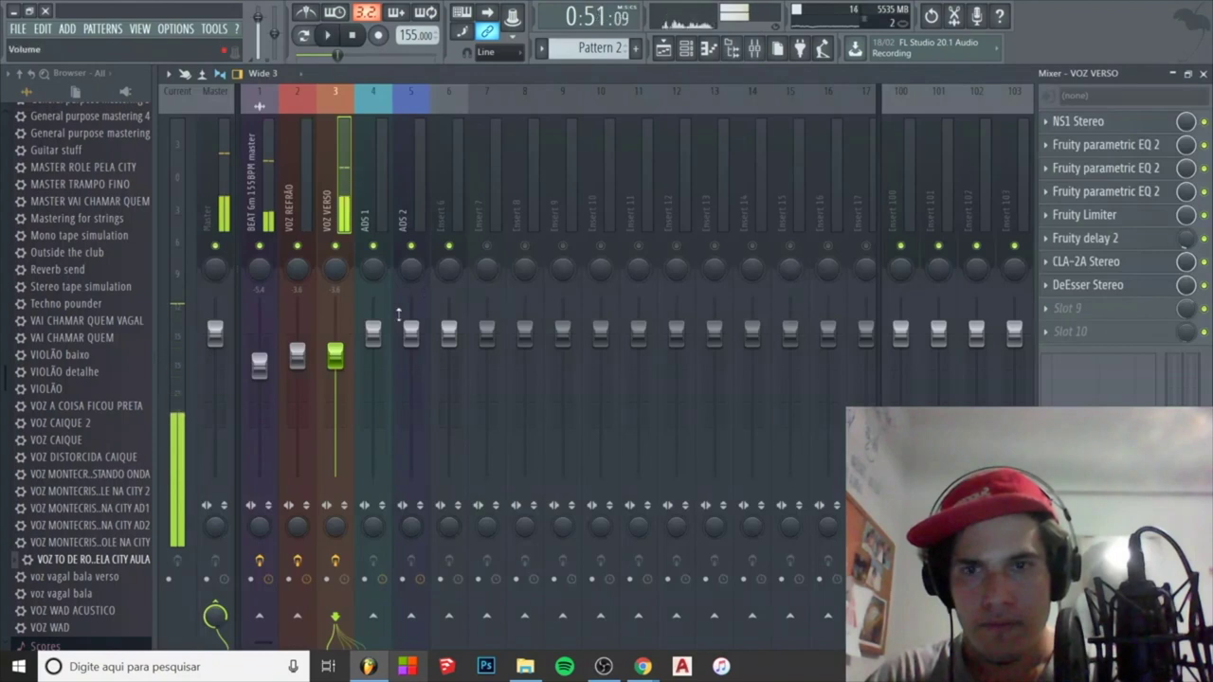
{"action": "left_click_drag", "start_coordinate": [336, 356], "coordinate": [337, 333]}
{"action": "key", "text": "space"}
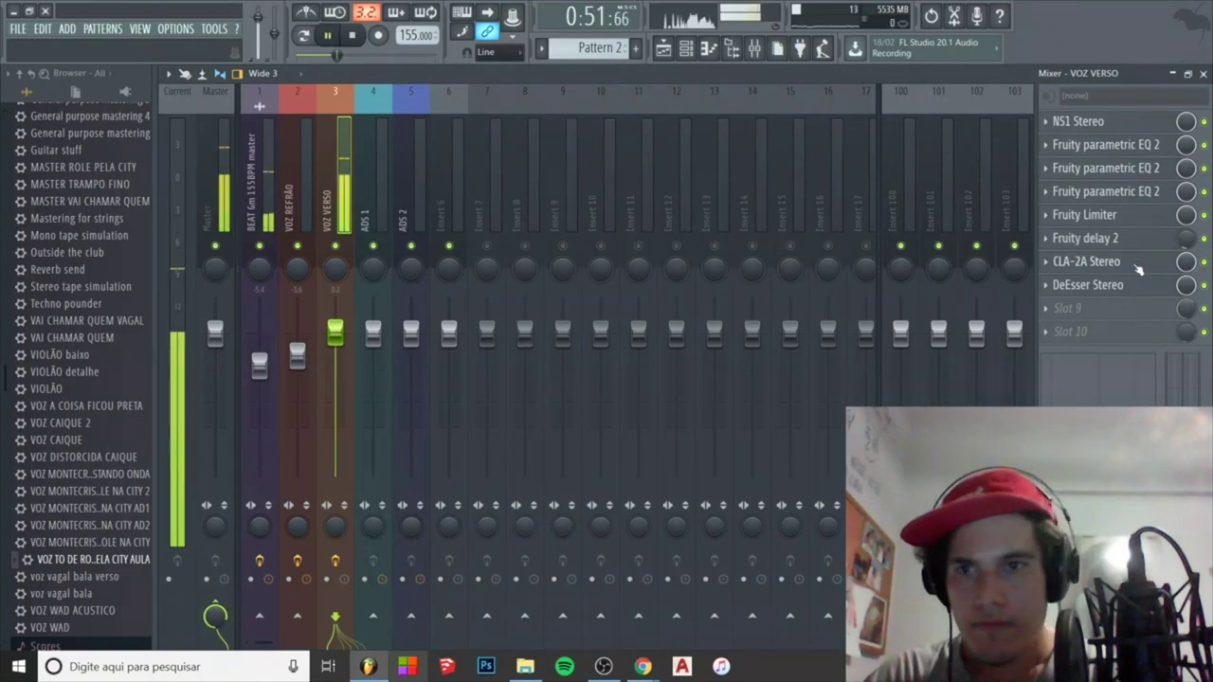
Step: Set the VOZ VERSO track's CLA-2A compressor to a peak reduction of 54.80 and a gain of 37.68 during playback
{"action": "left_click", "coordinate": [1076, 262]}
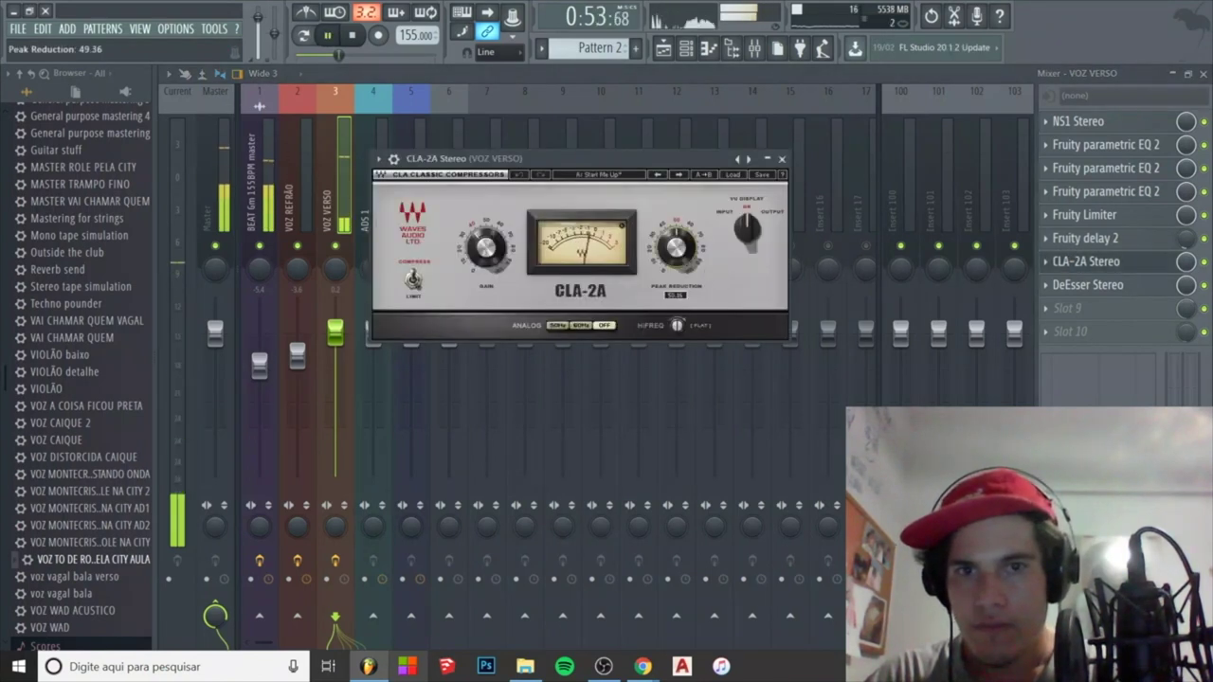
{"action": "left_click_drag", "start_coordinate": [677, 252], "coordinate": [676, 259]}
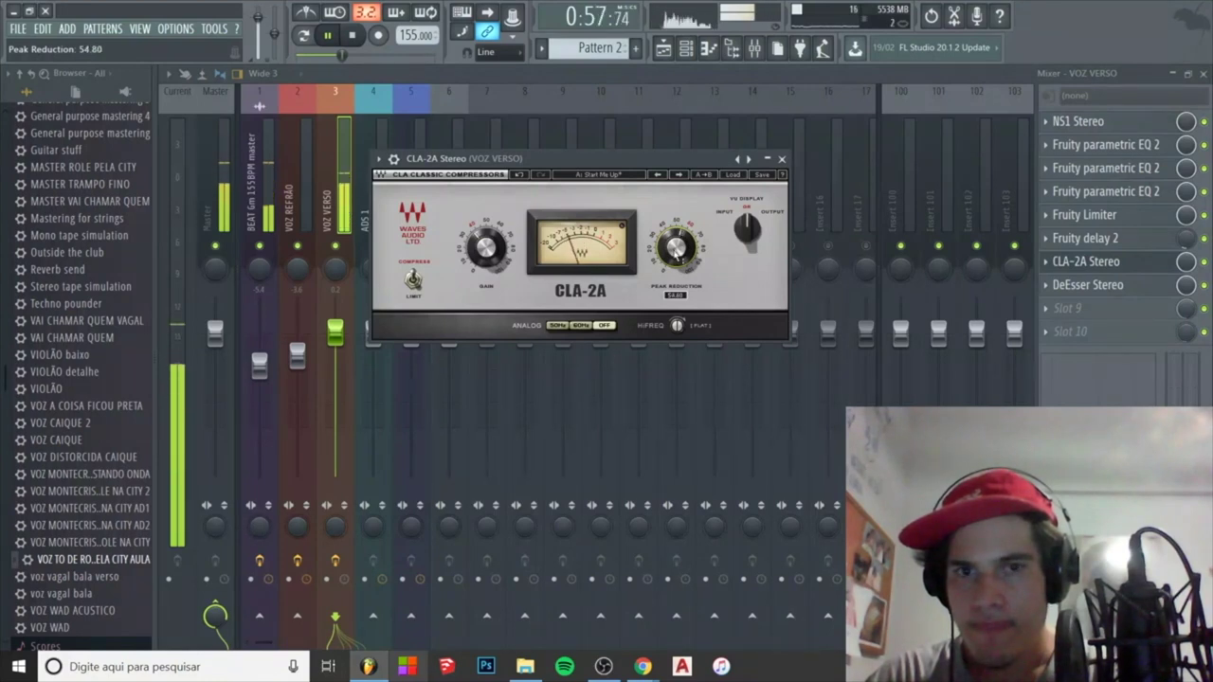
{"action": "left_click", "coordinate": [486, 249]}
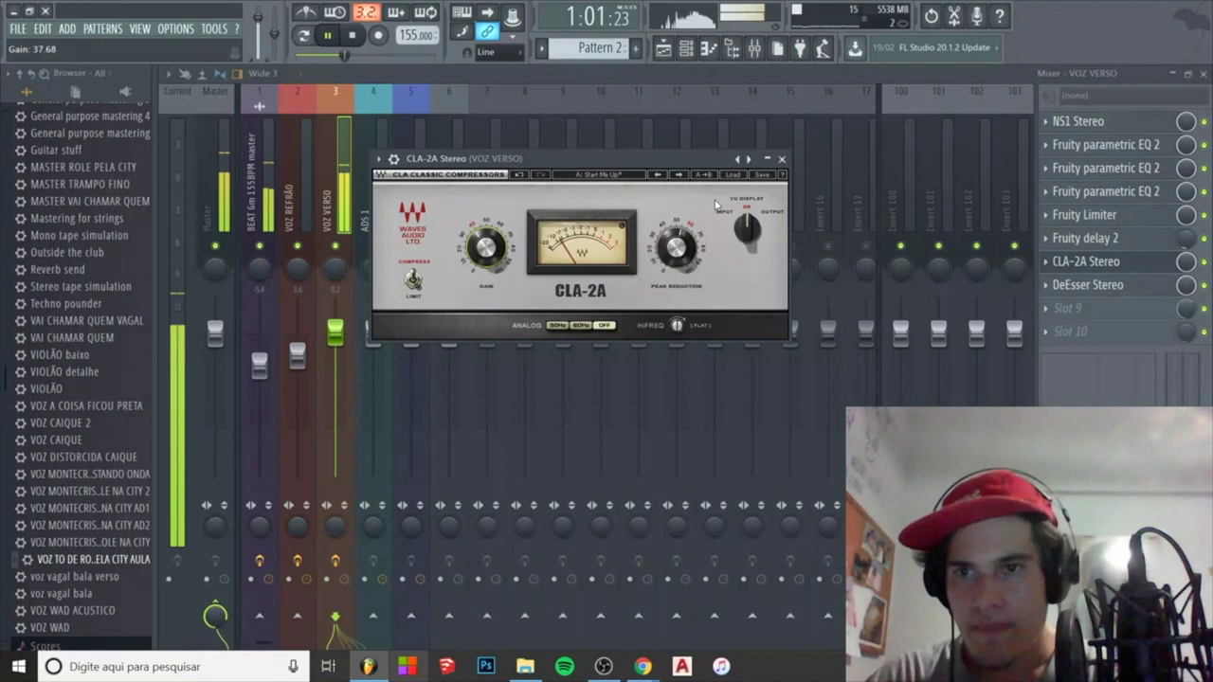
{"action": "key", "text": "space"}
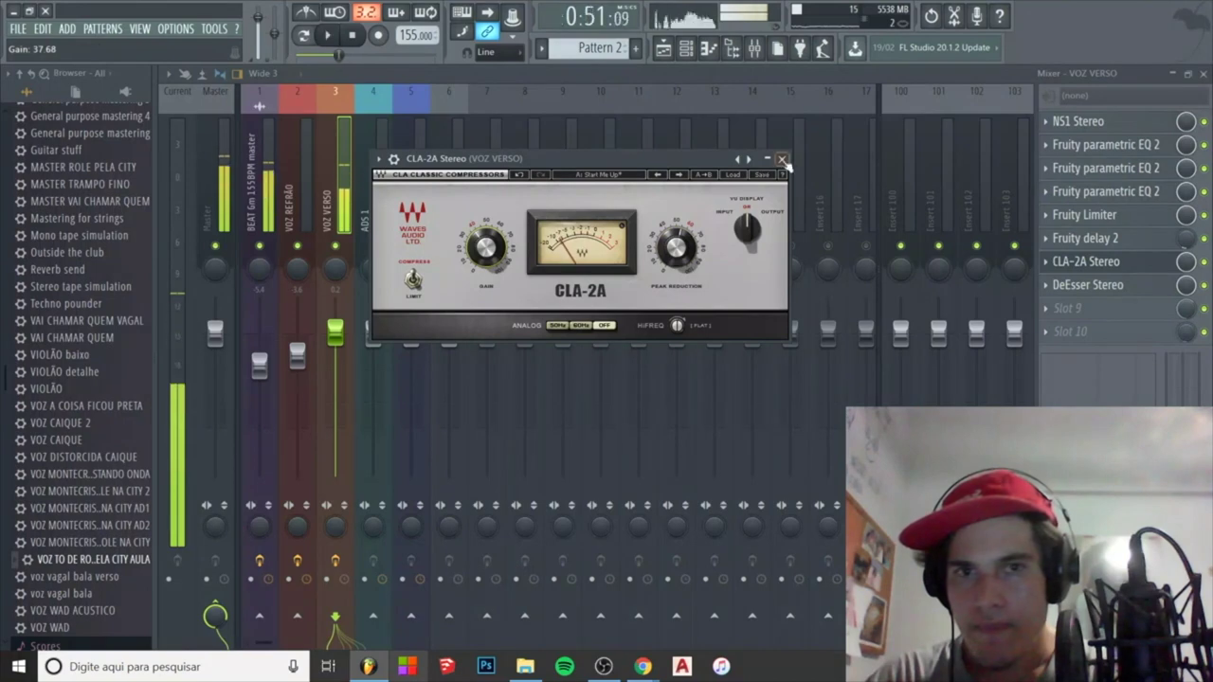
{"action": "left_click", "coordinate": [781, 159]}
Step: Load another Fruity parametric EQ 2 into slot 9 of the VOZ VERSO track
{"action": "left_click", "coordinate": [1087, 312]}
{"action": "left_click", "coordinate": [1042, 163]}
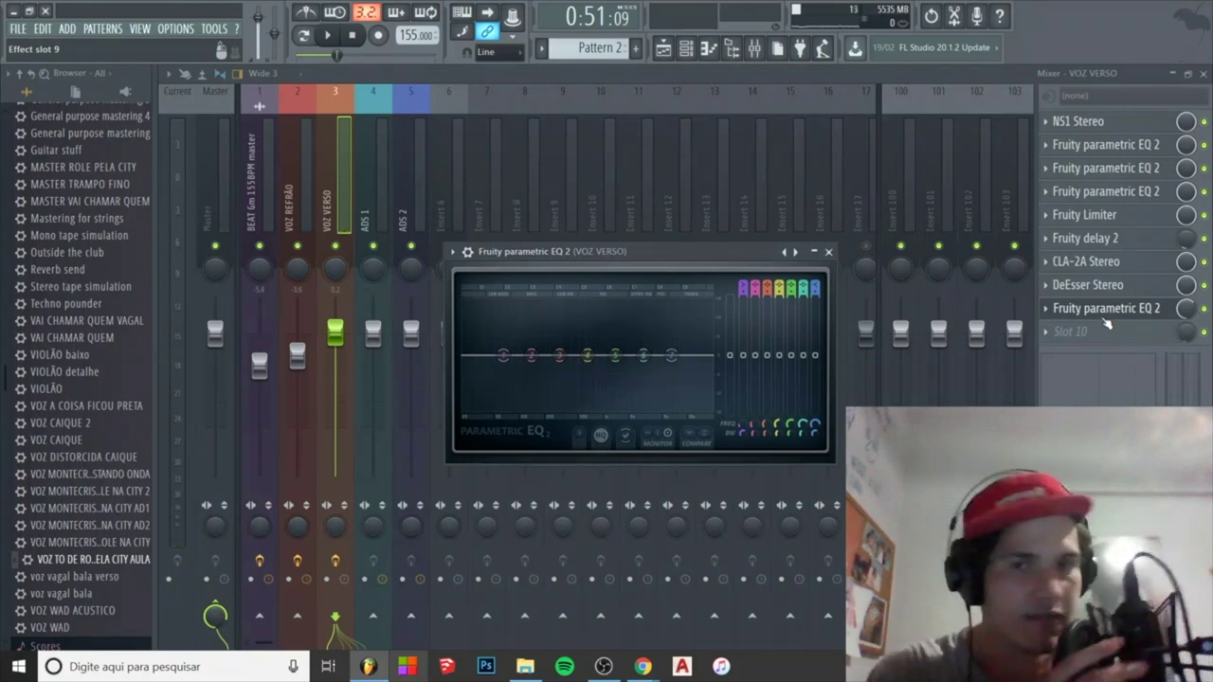
{"action": "key", "text": "space"}
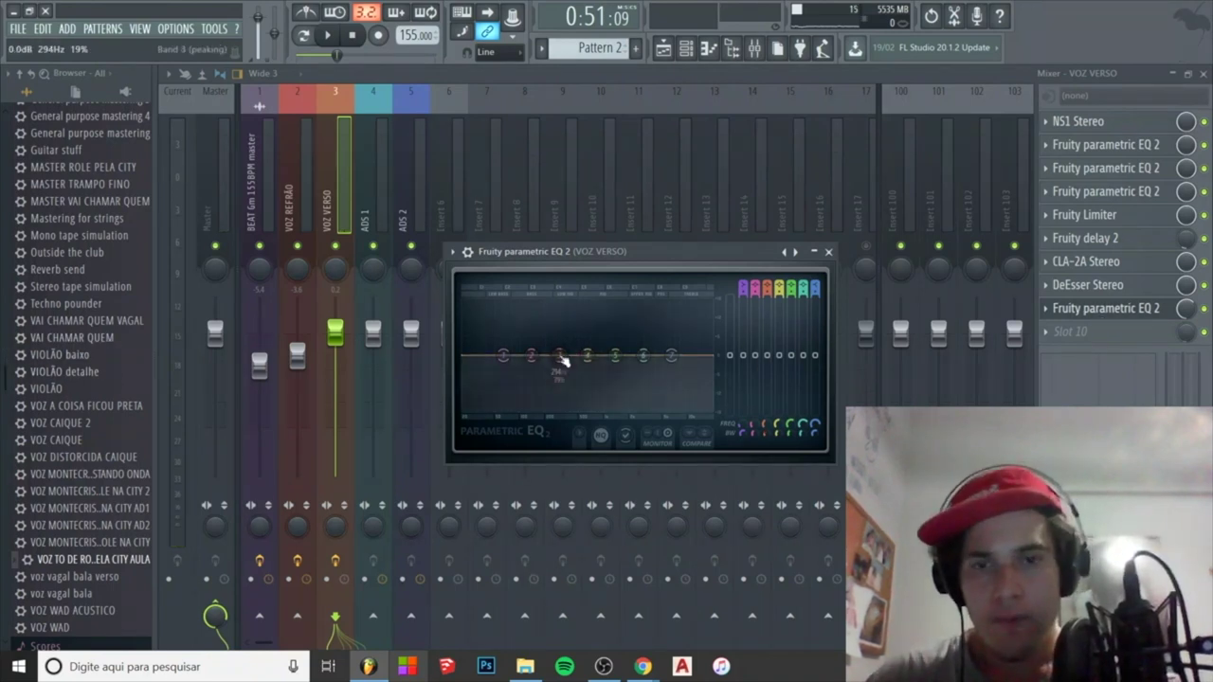
Step: Sweep a boosted band 3 to about 449 Hz in the slot 9 EQ and turn it into a gentle cut
{"action": "left_click_drag", "start_coordinate": [559, 355], "coordinate": [575, 301]}
{"action": "key", "text": "space"}
{"action": "left_click_drag", "start_coordinate": [767, 299], "coordinate": [766, 315]}
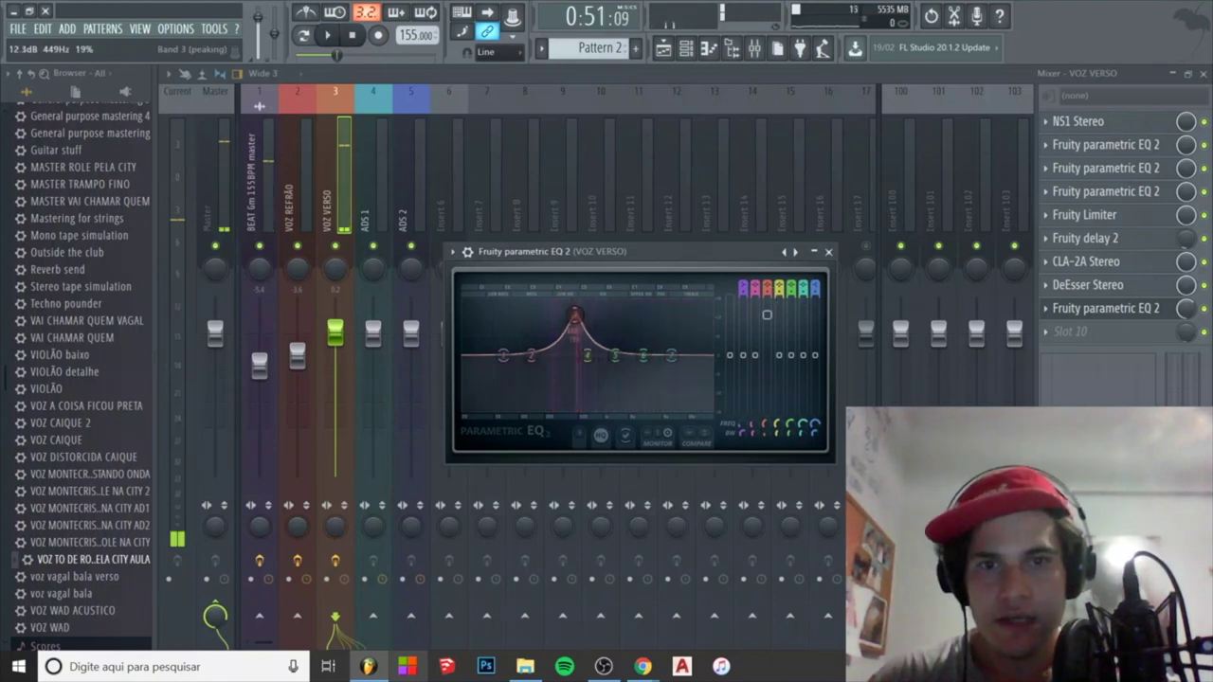
{"action": "key", "text": "space"}
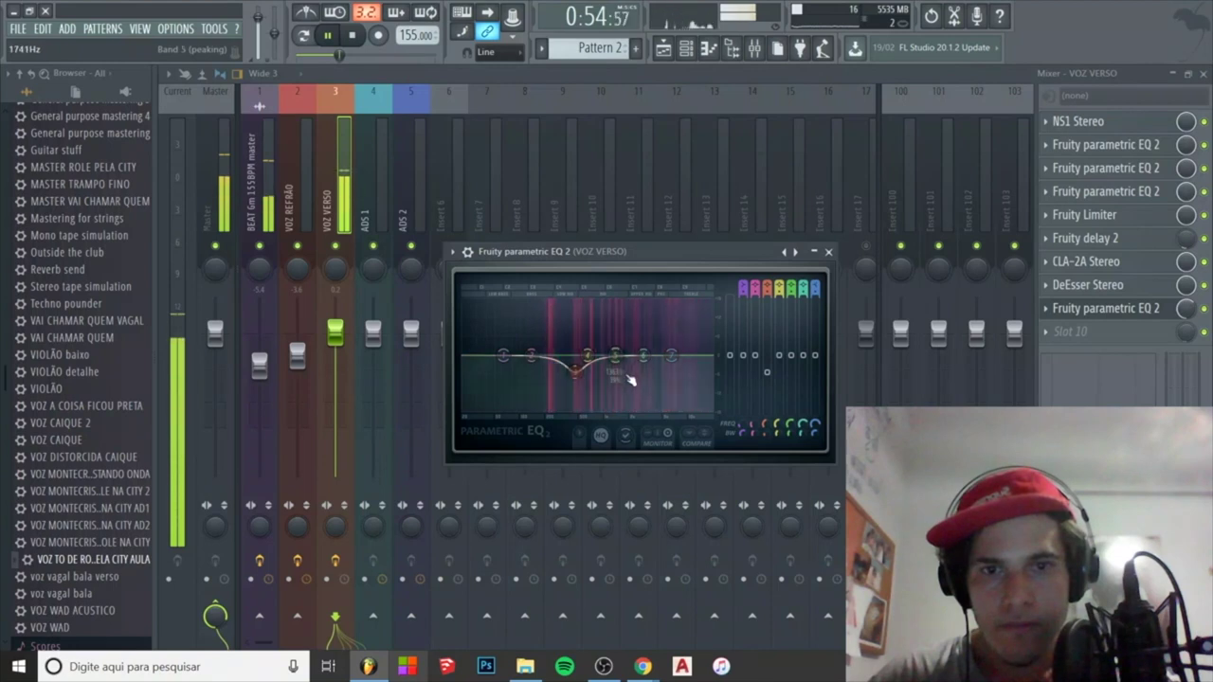
Step: Boost band 6 of the slot 9 EQ slightly around 2416 Hz while listening to the verse, then close the EQ
{"action": "key", "text": "space"}
{"action": "key", "text": "space"}
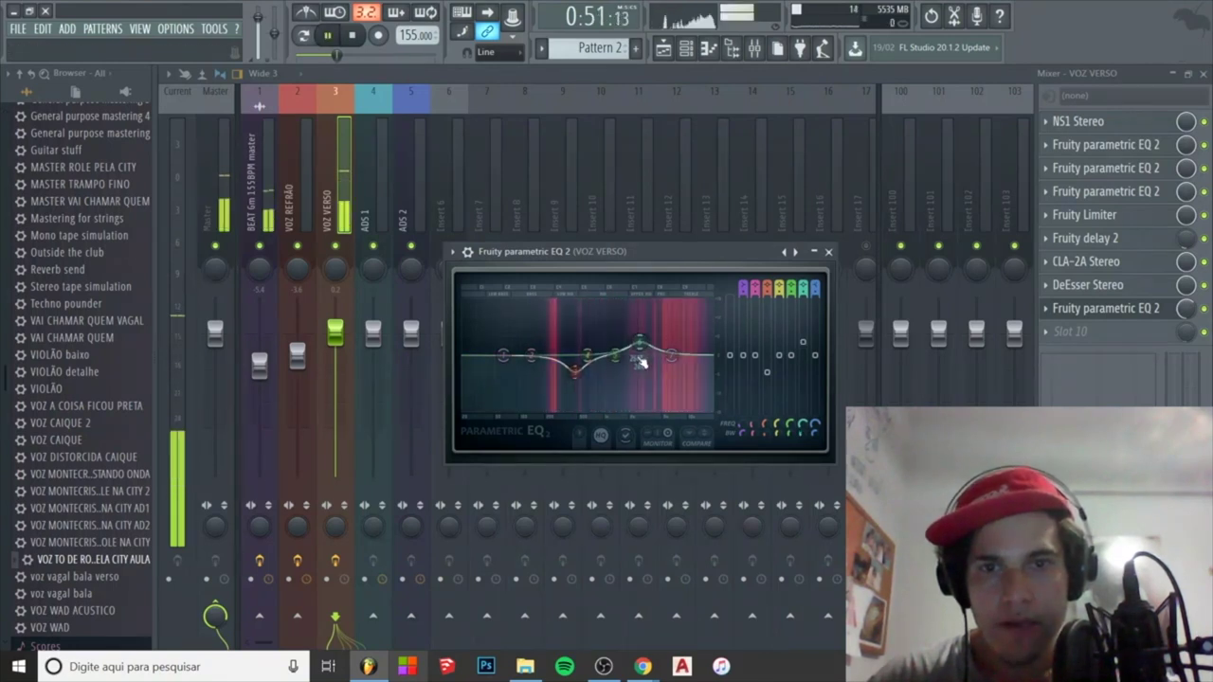
{"action": "left_click_drag", "start_coordinate": [644, 357], "coordinate": [639, 345]}
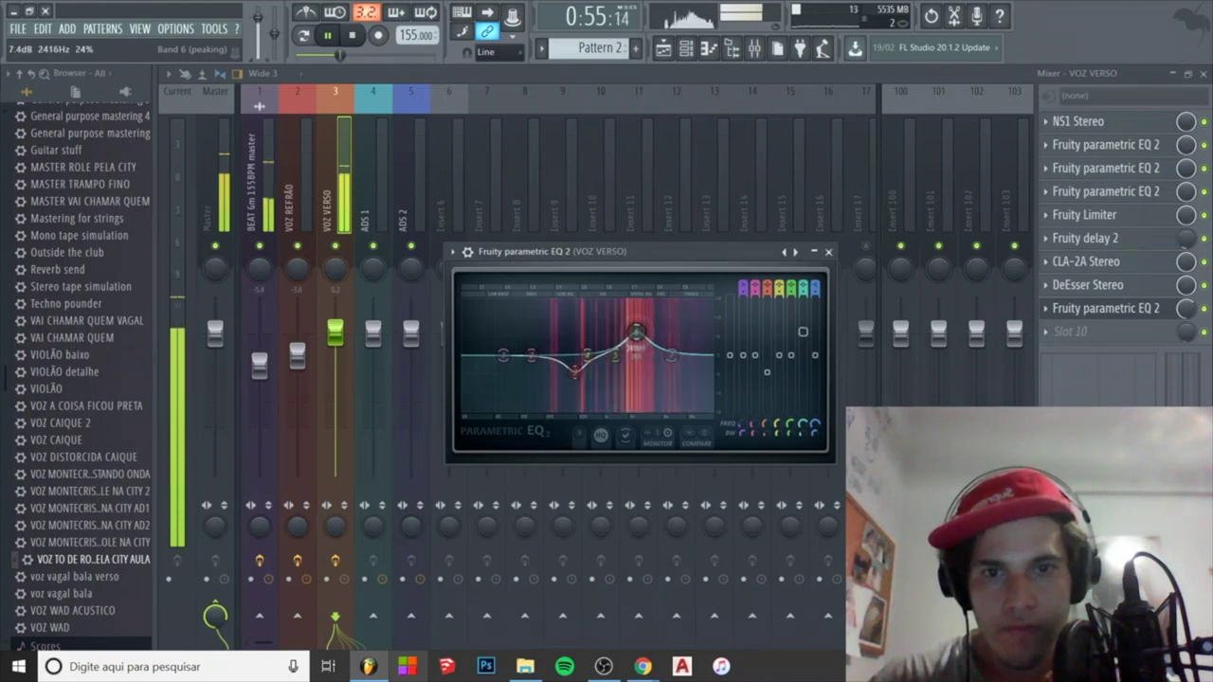
{"action": "left_click_drag", "start_coordinate": [636, 332], "coordinate": [636, 343]}
{"action": "key", "text": "space"}
{"action": "key", "text": "space"}
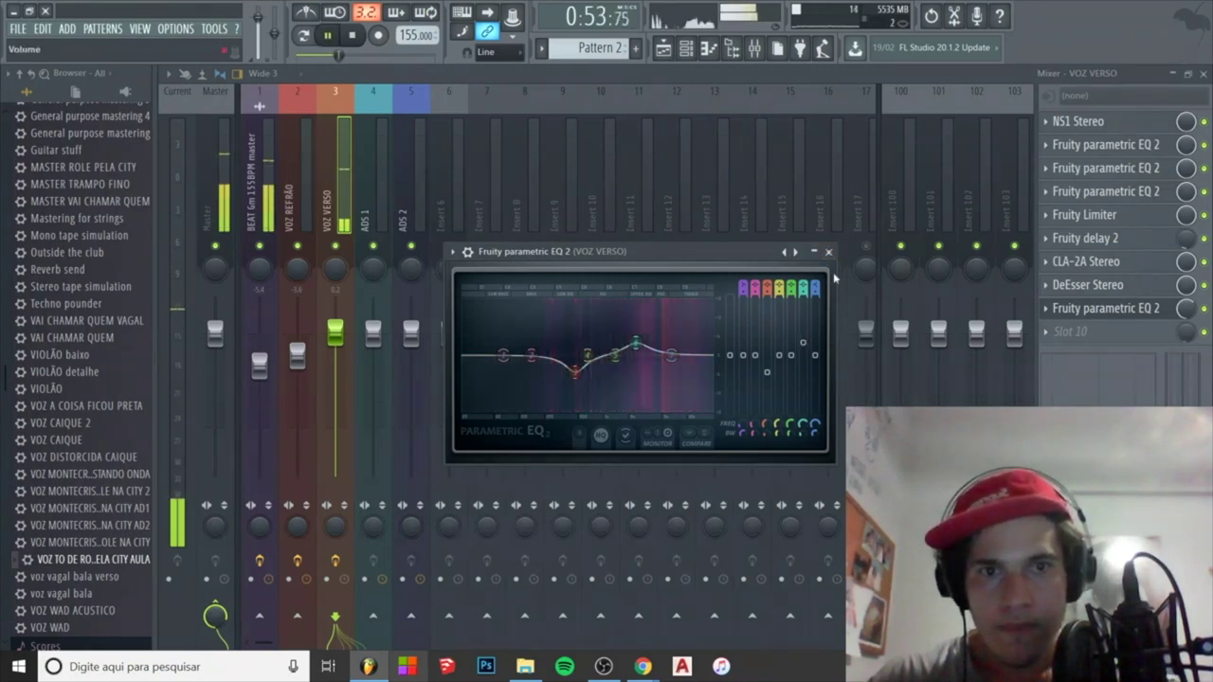
{"action": "left_click", "coordinate": [828, 252]}
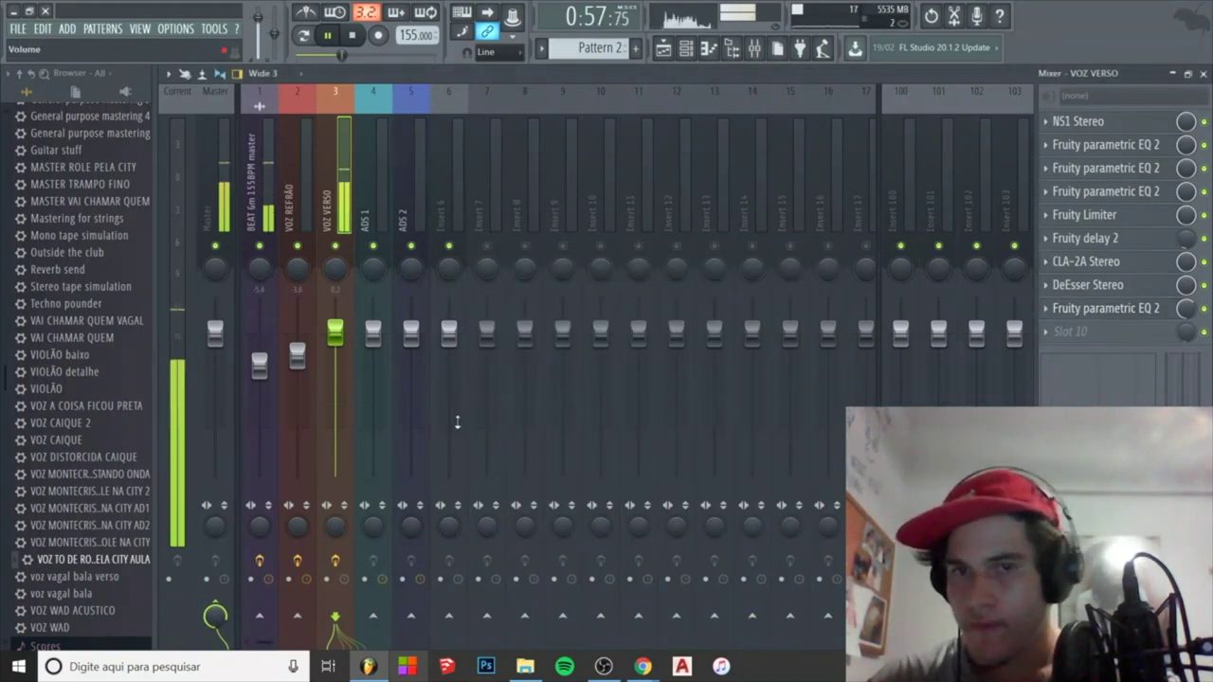
Step: Raise the VOZ VERSO mixer volume to 1.1 dB and stop playback
{"action": "mouse_move", "coordinate": [335, 332]}
{"action": "left_mouse_down"}
{"action": "mouse_move", "coordinate": [334, 296]}
{"action": "mouse_move", "coordinate": [334, 325]}
{"action": "left_mouse_up"}
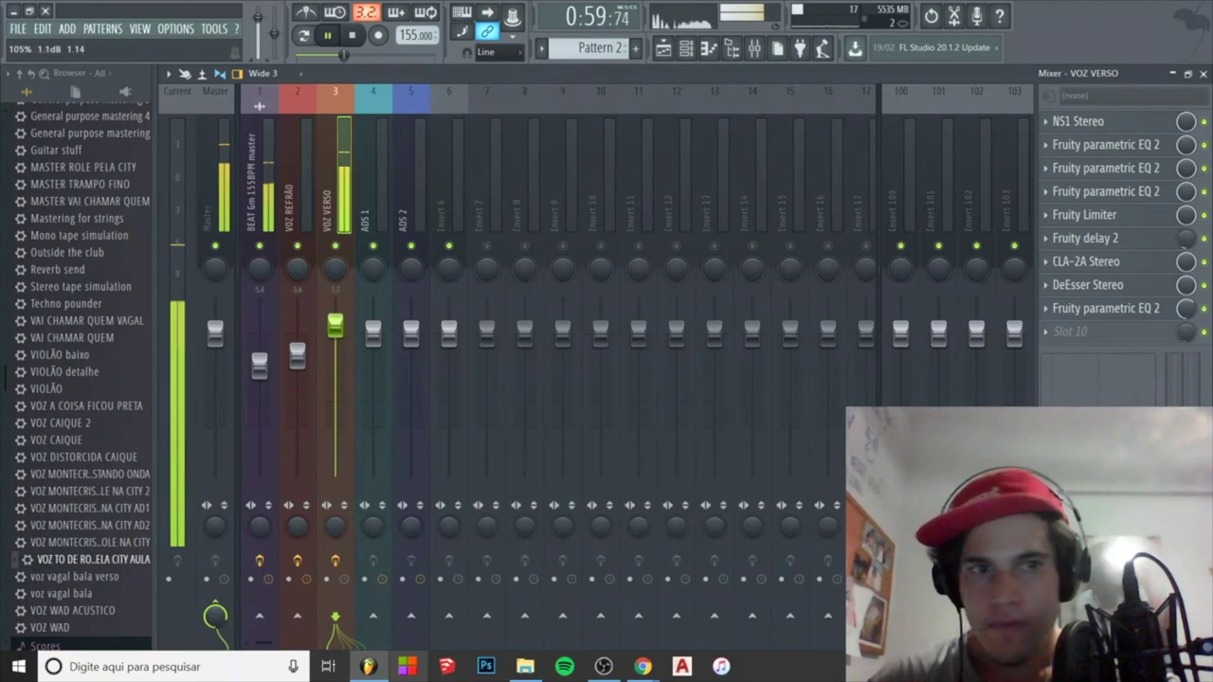
{"action": "key", "text": "space"}
Step: Raise the band 7 high shelf further in the VOZ VERSO parametric EQ that already boosts the highs, listening to the verse
{"action": "left_click", "coordinate": [1156, 144]}
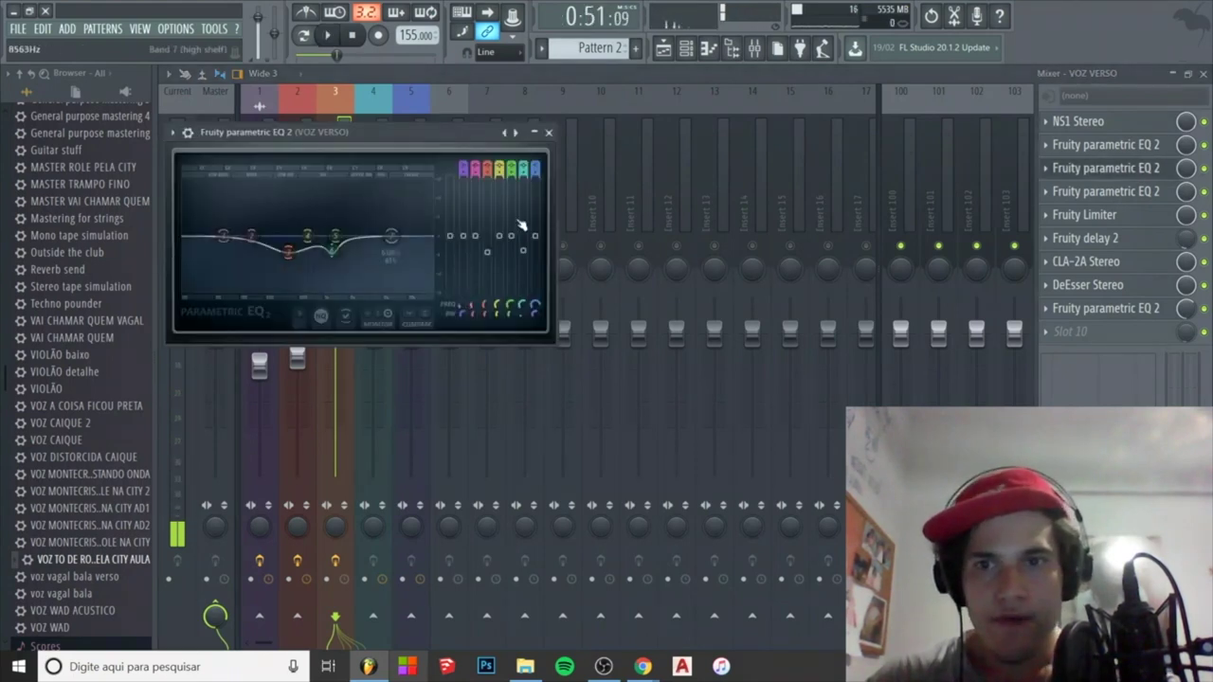
{"action": "left_click", "coordinate": [1109, 192]}
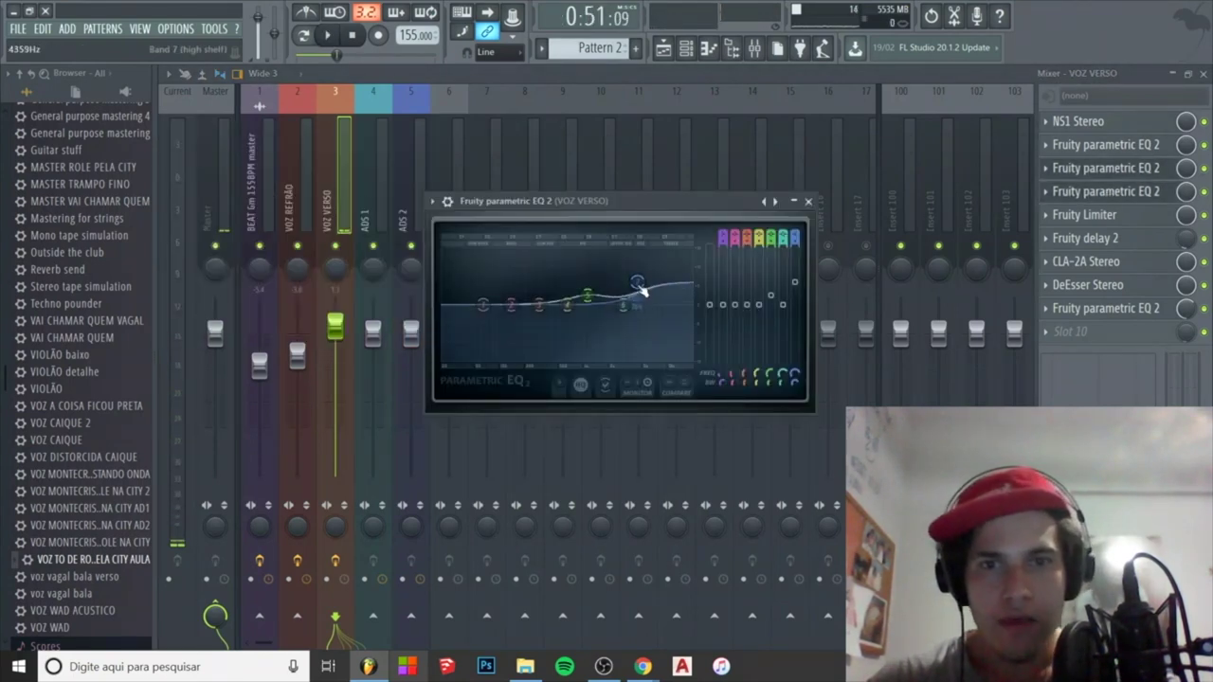
{"action": "key", "text": "space"}
{"action": "left_click_drag", "start_coordinate": [641, 289], "coordinate": [638, 273]}
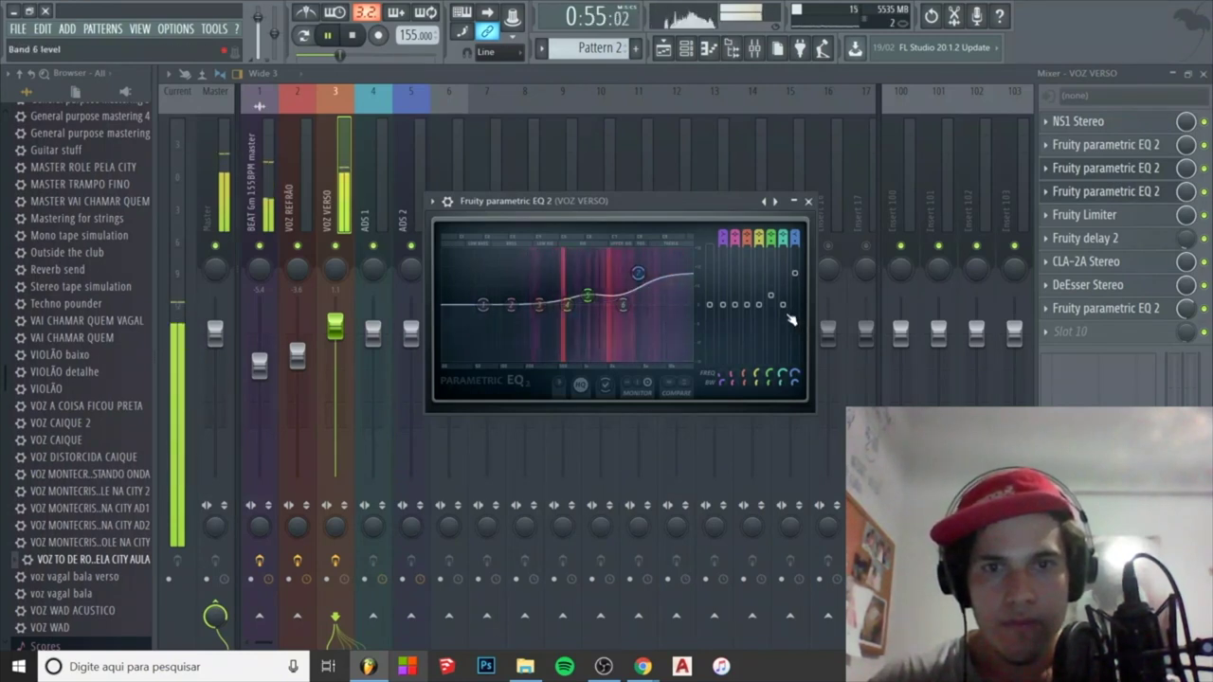
{"action": "left_click", "coordinate": [808, 201]}
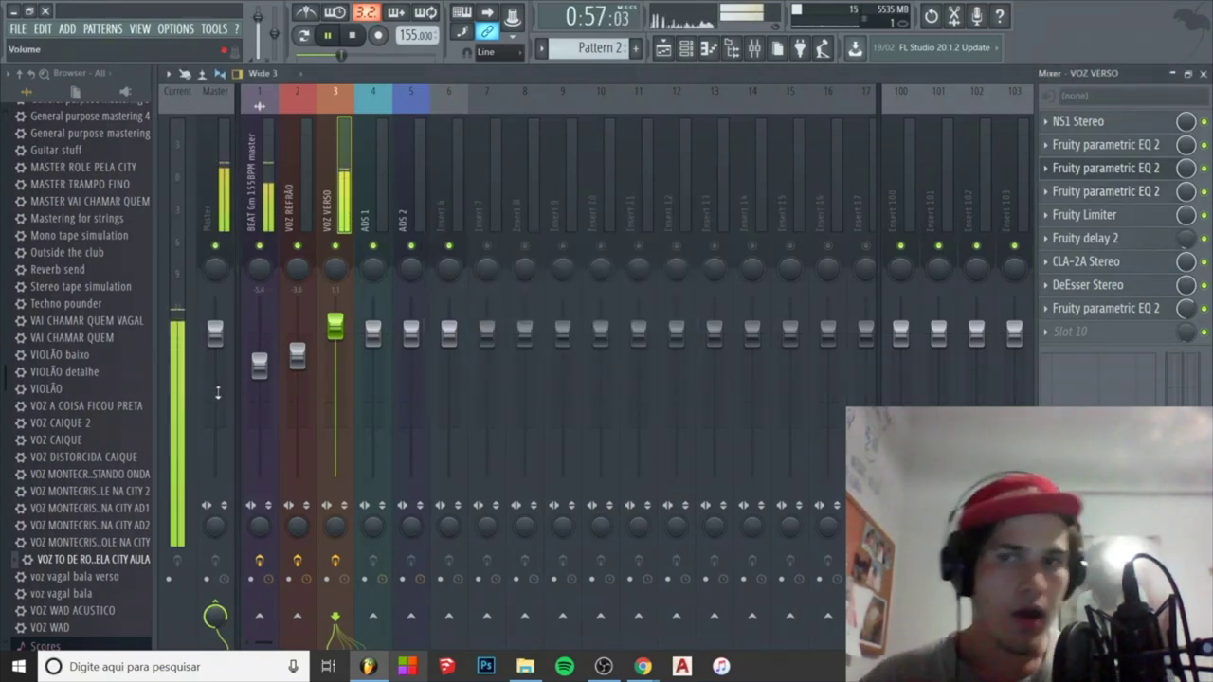